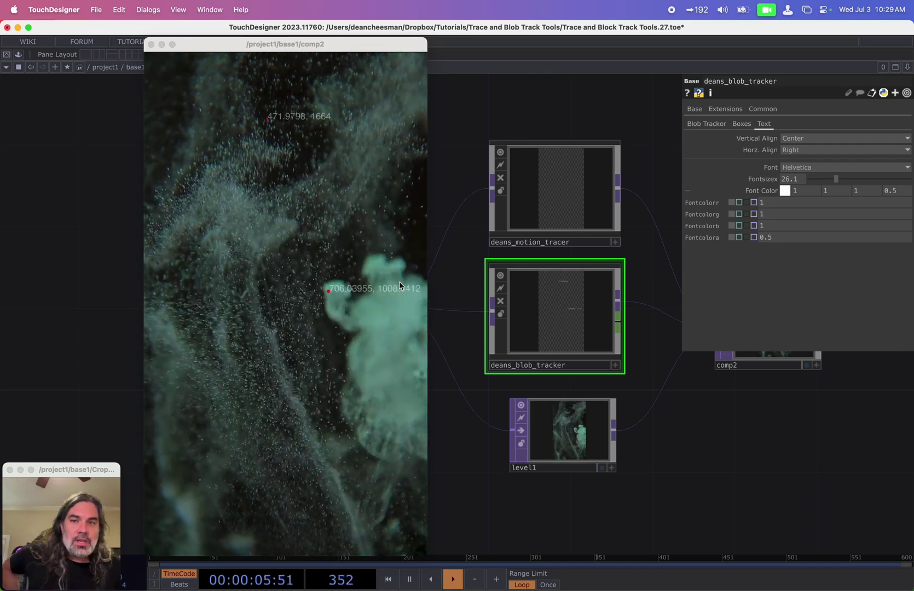
Examine the deans_motion_tracer and deans_blob_tracker components and their outputs in the network
drag(697, 474, 753, 479)
scroll(753, 479, down, 1)
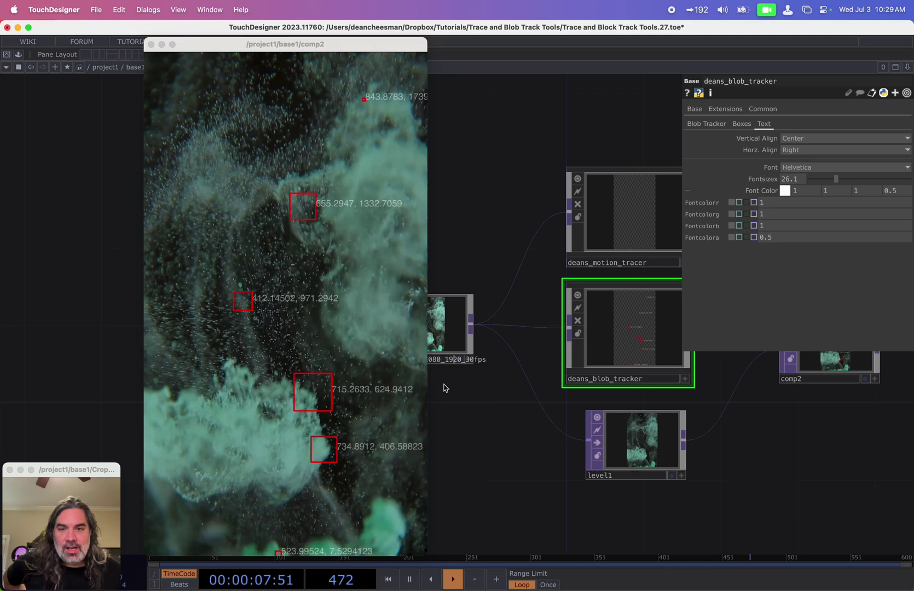
scroll(469, 198, right, 5)
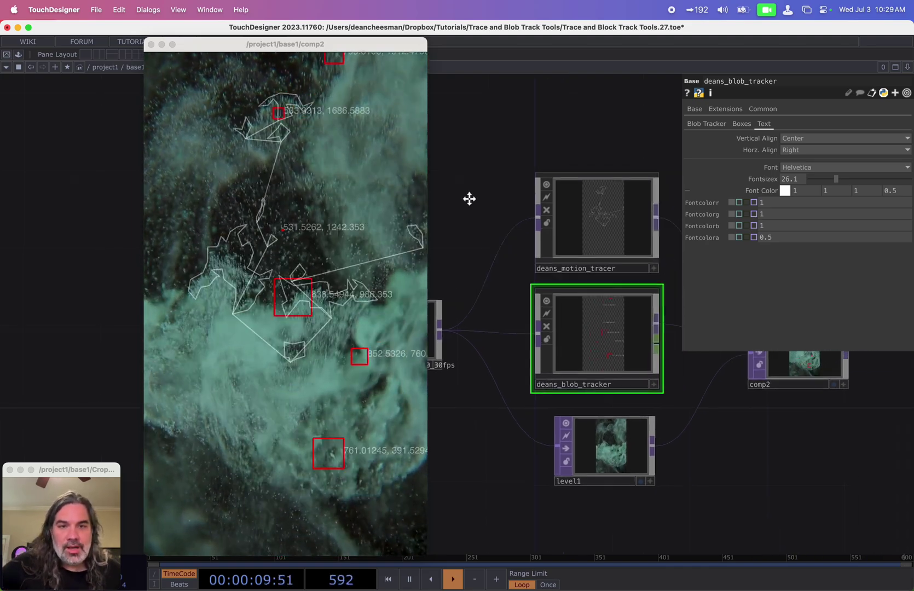
scroll(587, 232, up, 5)
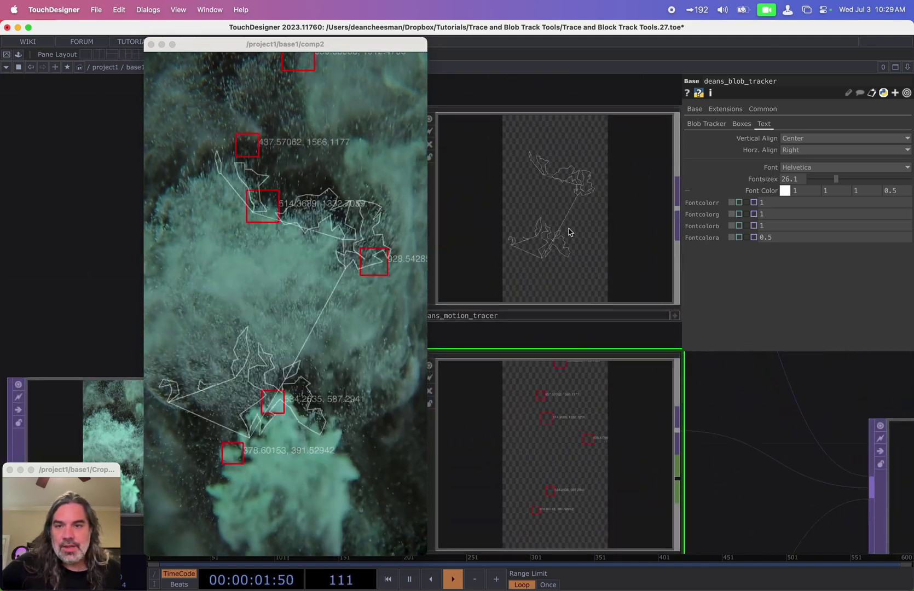
scroll(569, 229, down, 2)
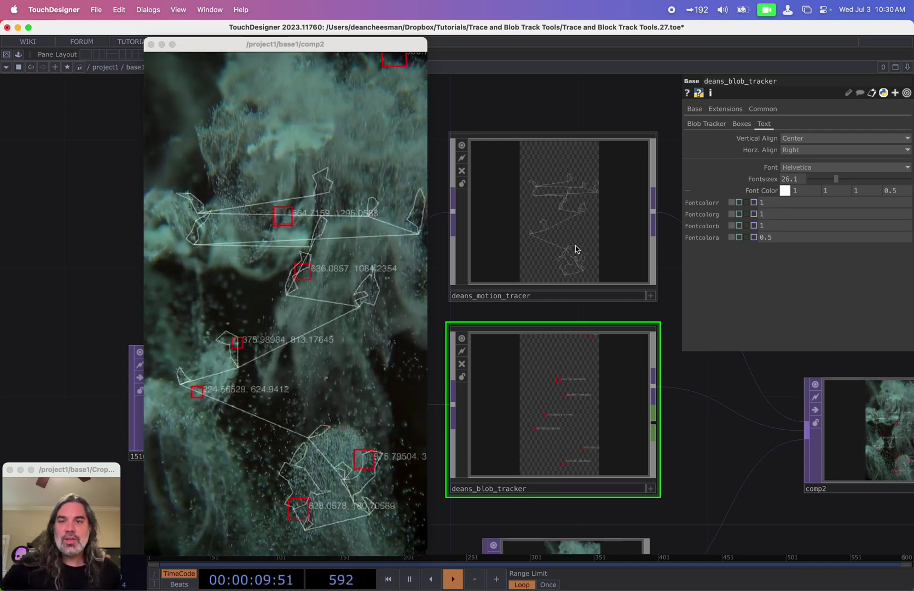
scroll(577, 280, down, 5)
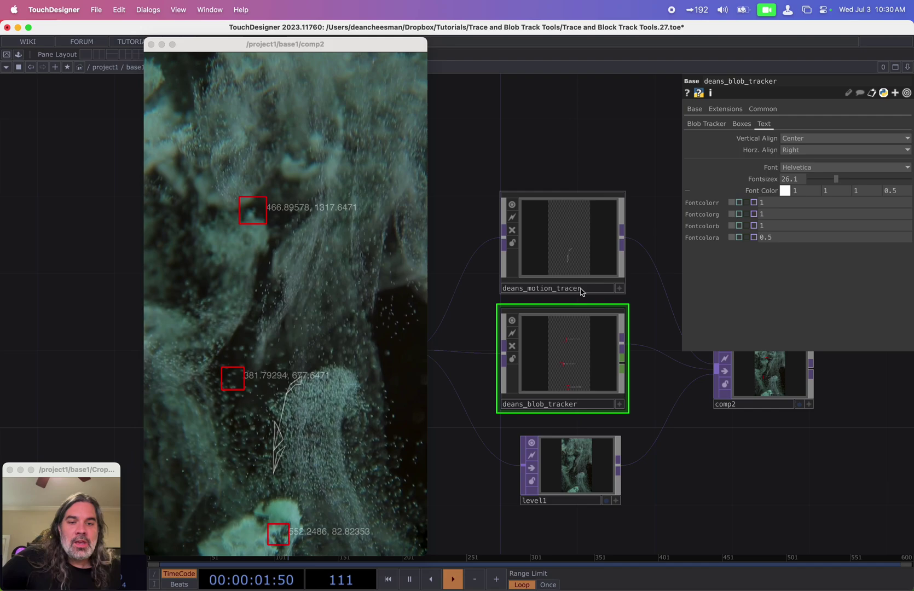
drag(679, 429, 634, 377)
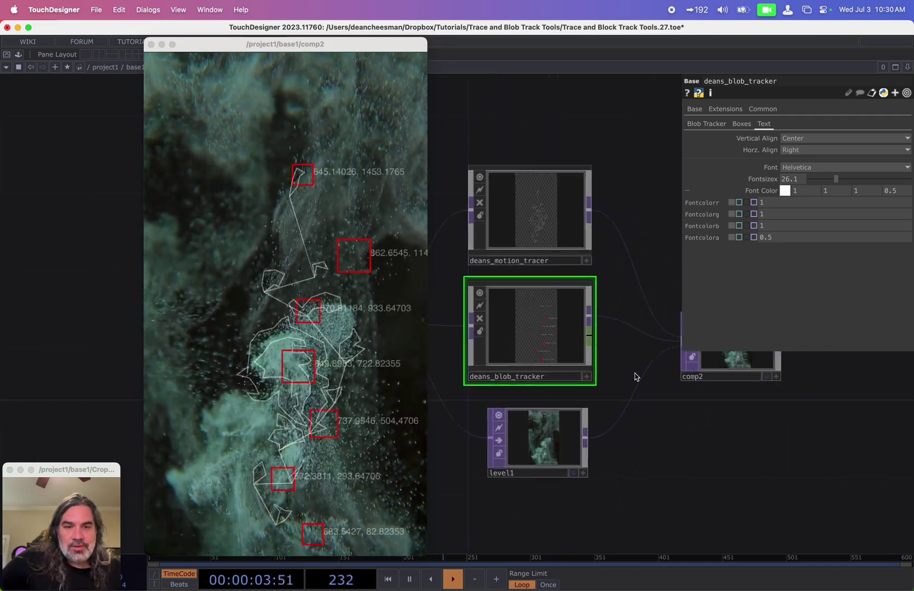
Delete the deans_motion_tracer component from the network
click(540, 232)
scroll(540, 232, up, 2)
key(Delete)
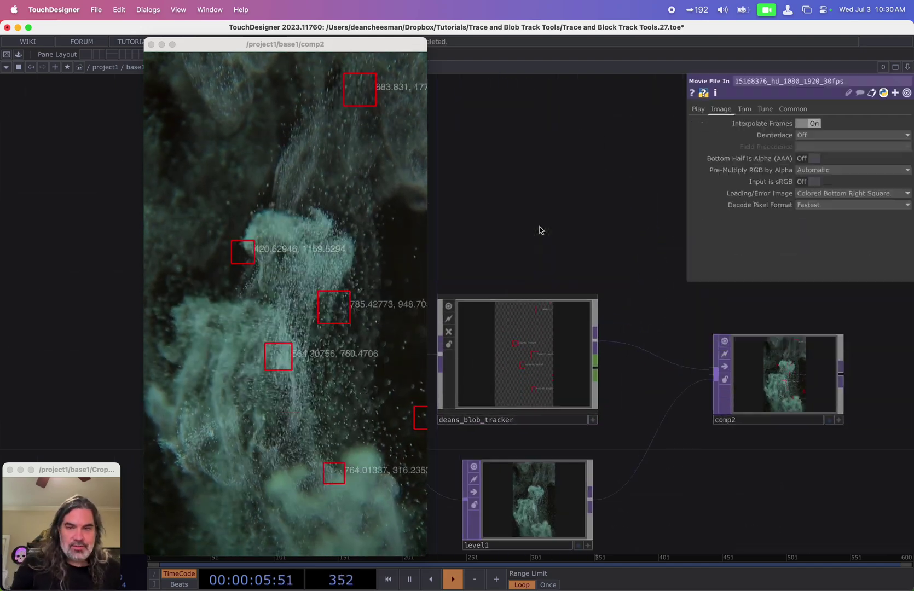
Turn off the Text and Boxes overlays of the deans_blob_tracker component
scroll(582, 208, down, 5)
click(608, 286)
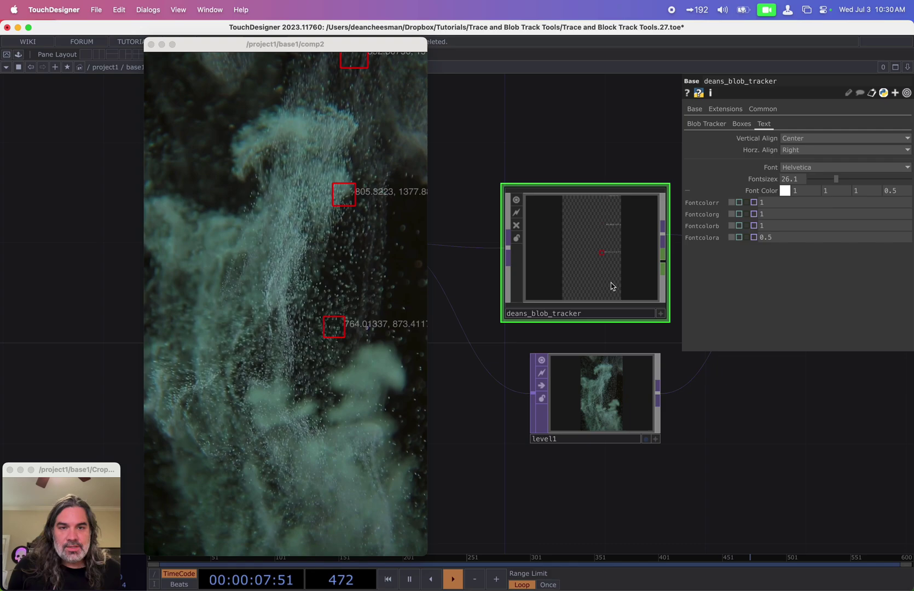
scroll(607, 328, up, 2)
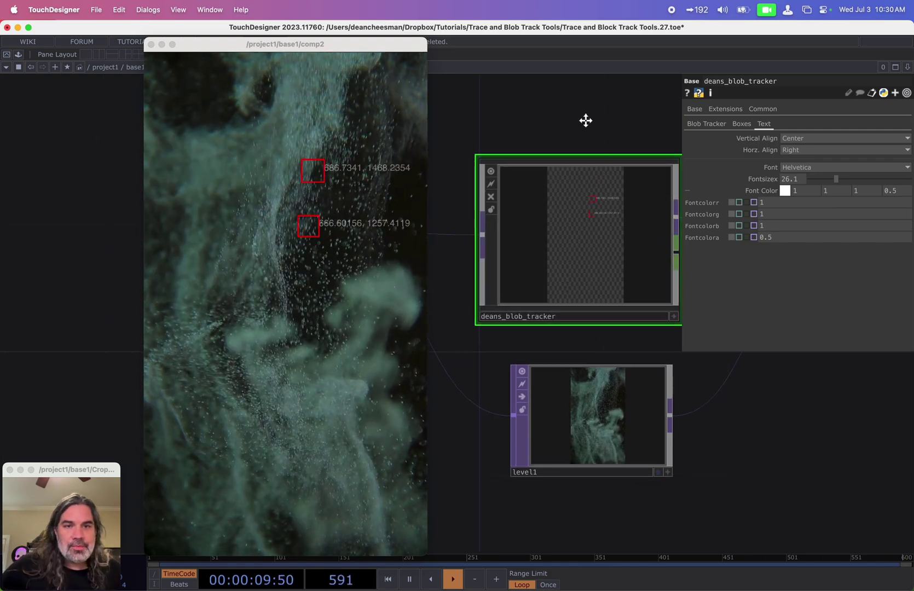
scroll(585, 120, up, 2)
click(713, 129)
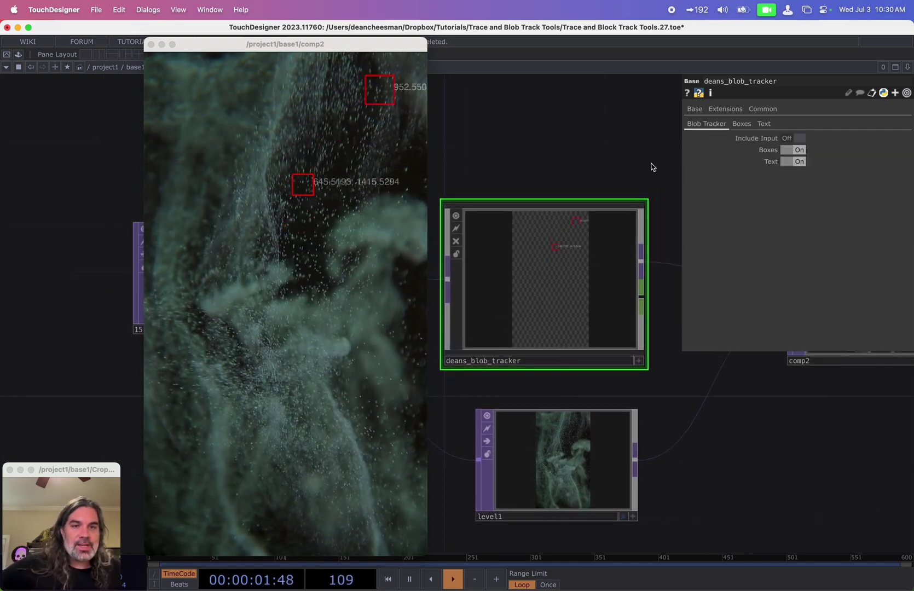
click(795, 161)
click(794, 150)
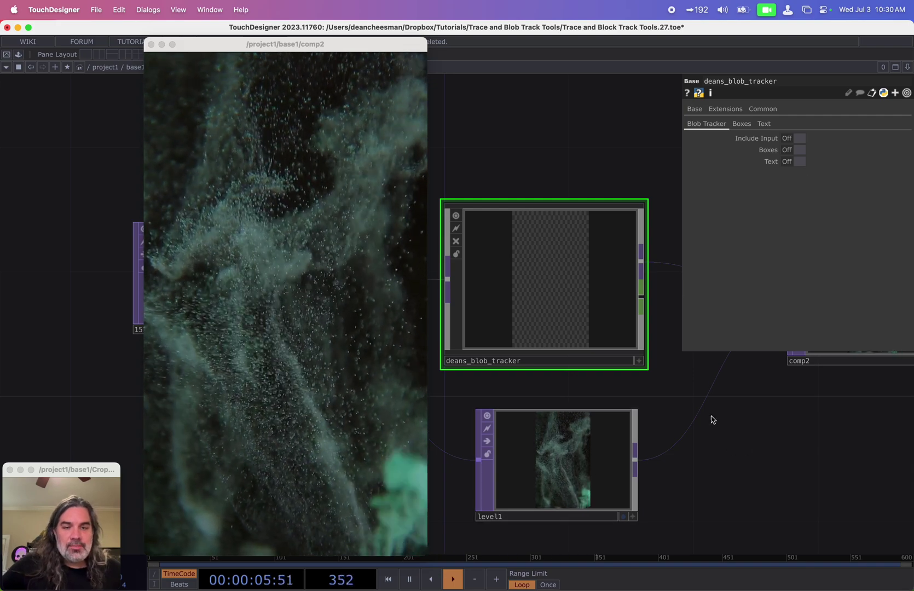
Turn on Include Input to preview the source video in the blob tracker, and switch it off again
scroll(550, 285, up, 1)
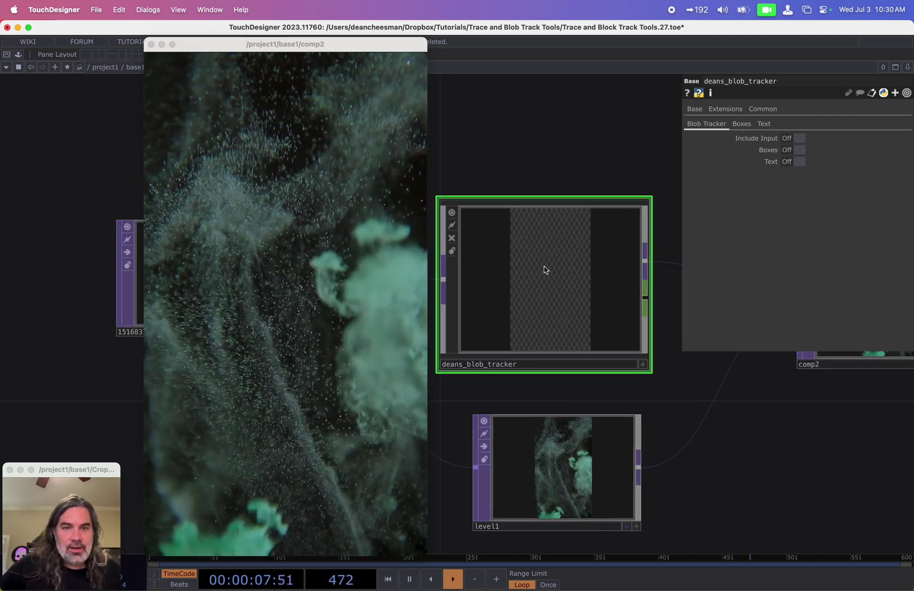
click(799, 138)
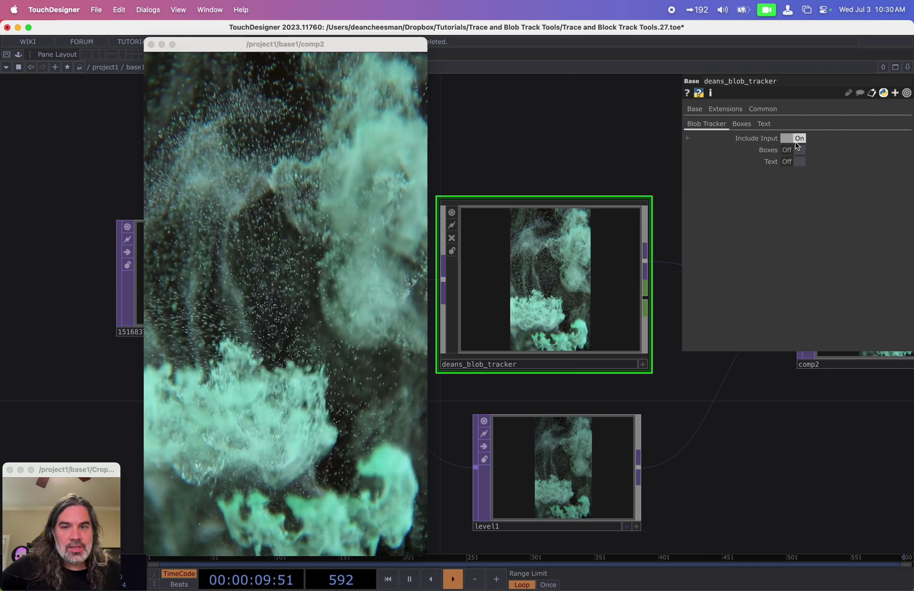
scroll(551, 280, up, 3)
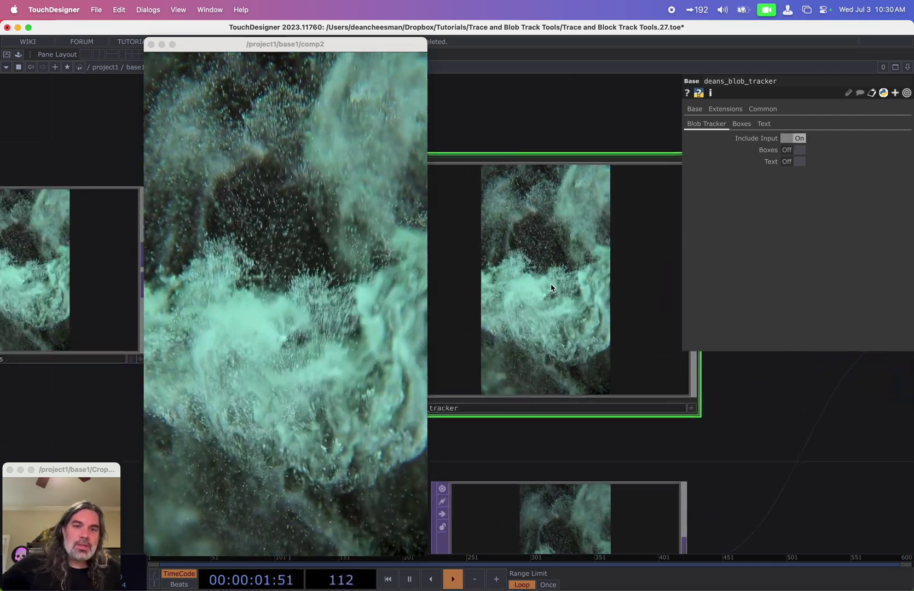
scroll(589, 295, down, 3)
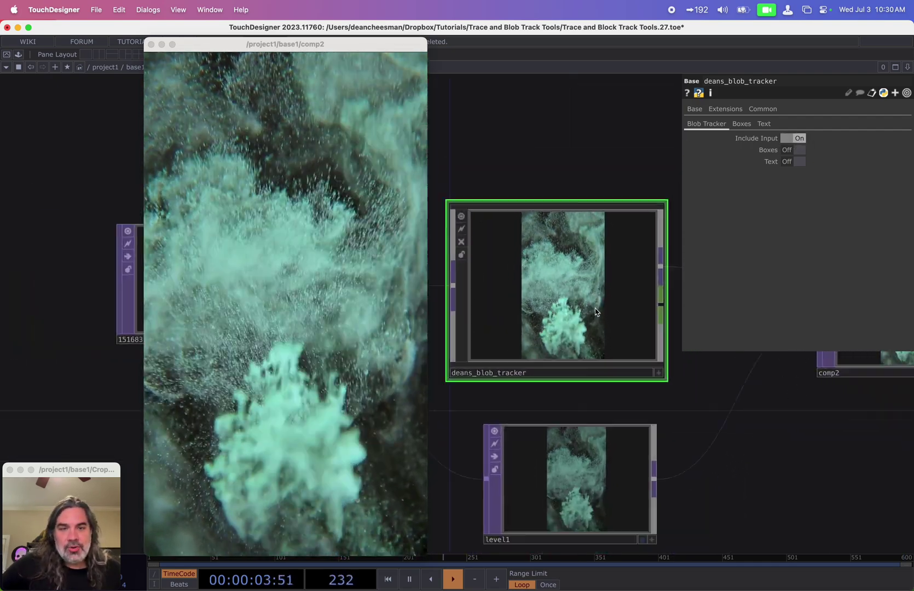
click(799, 138)
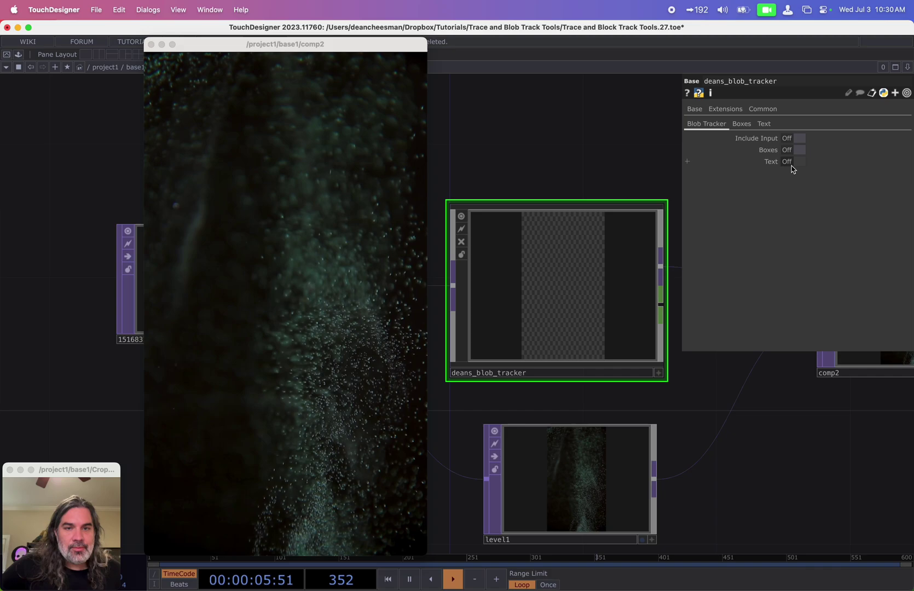
Turn the tracker's Boxes on and set Motion Threshold to 0.09 and Less <--> More Boxes to 0.803
click(799, 150)
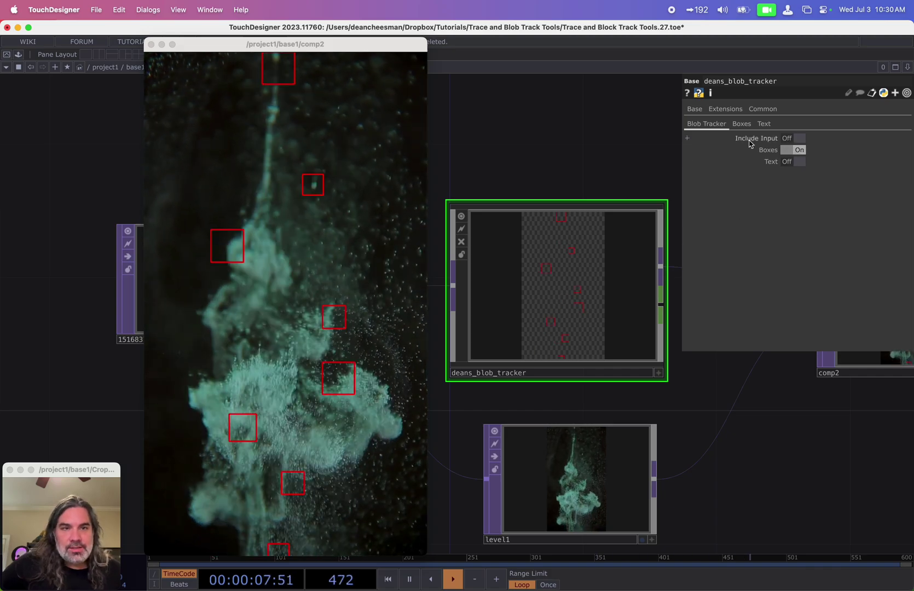
click(742, 123)
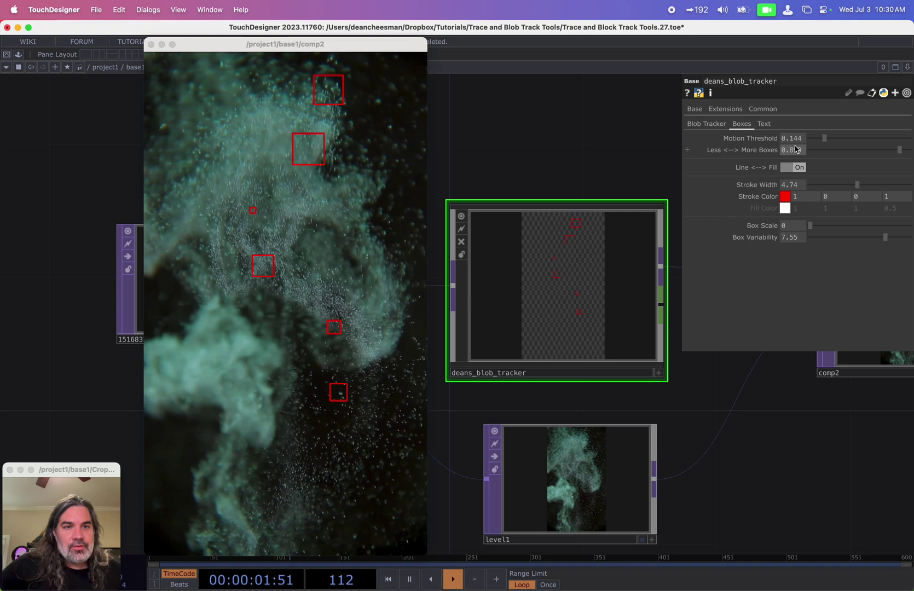
mouse_move(823, 139)
mouse_down()
mouse_move(851, 141)
mouse_move(828, 144)
mouse_up()
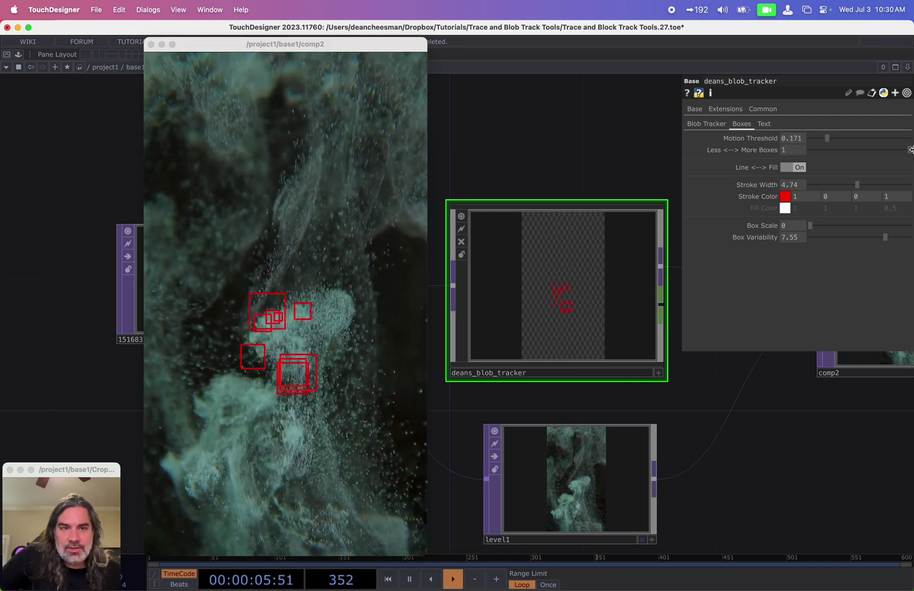
drag(826, 139, 822, 141)
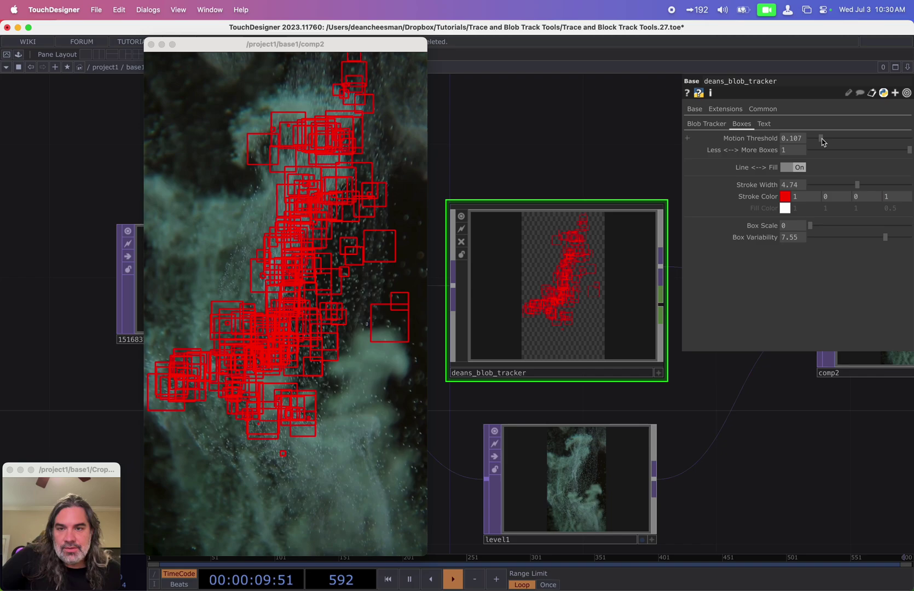
click(893, 152)
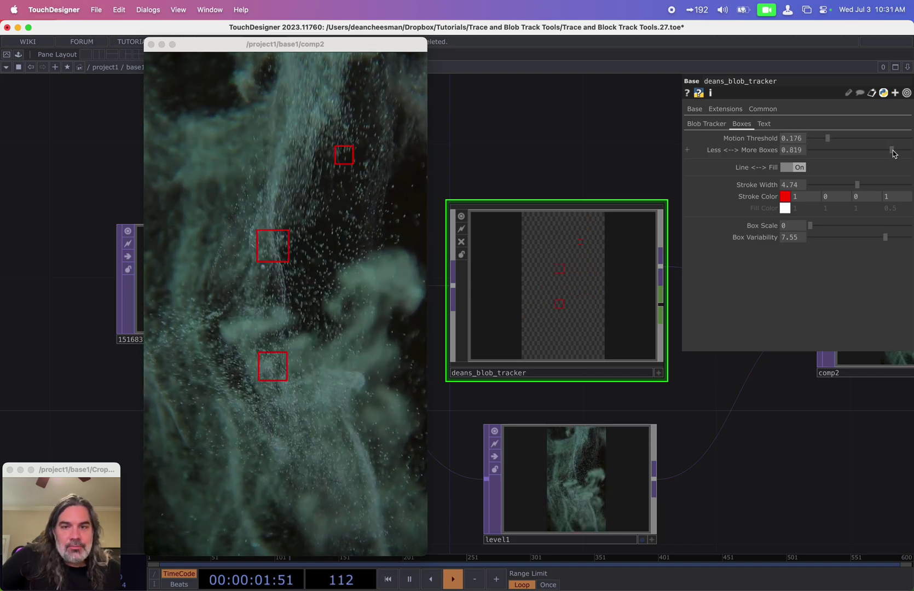
drag(827, 139, 822, 142)
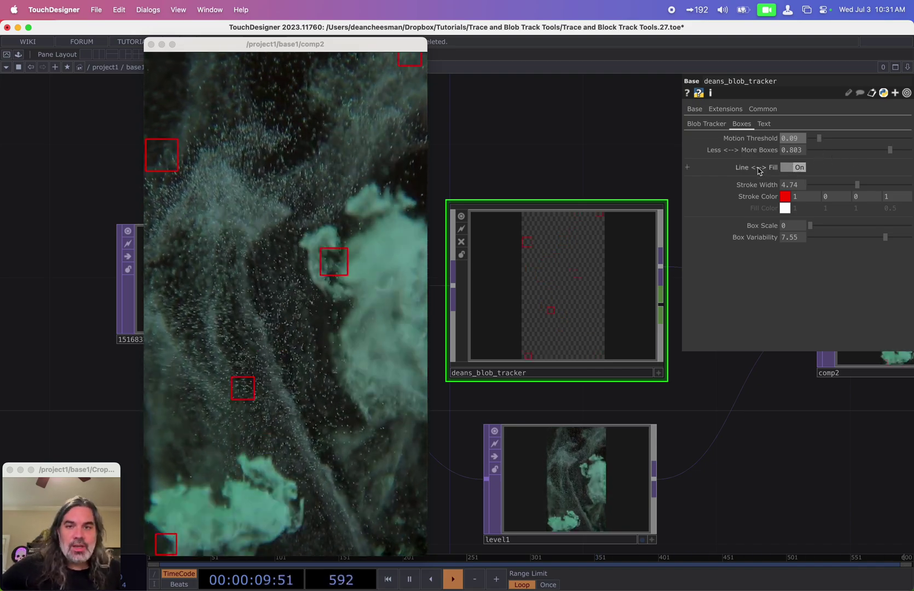
Preview the boxes as fills, return them to outlines, and set the Stroke Width to 7.18
click(793, 168)
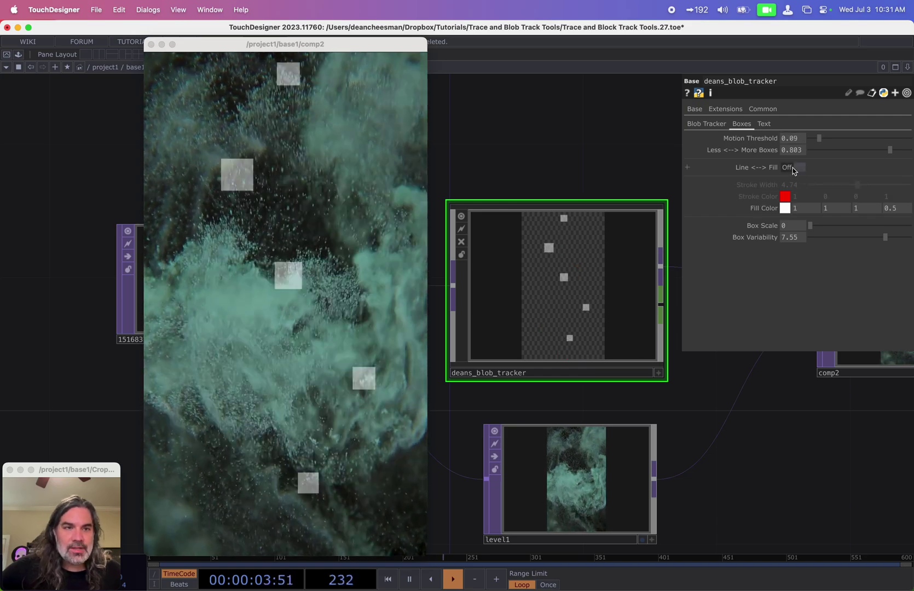
click(794, 168)
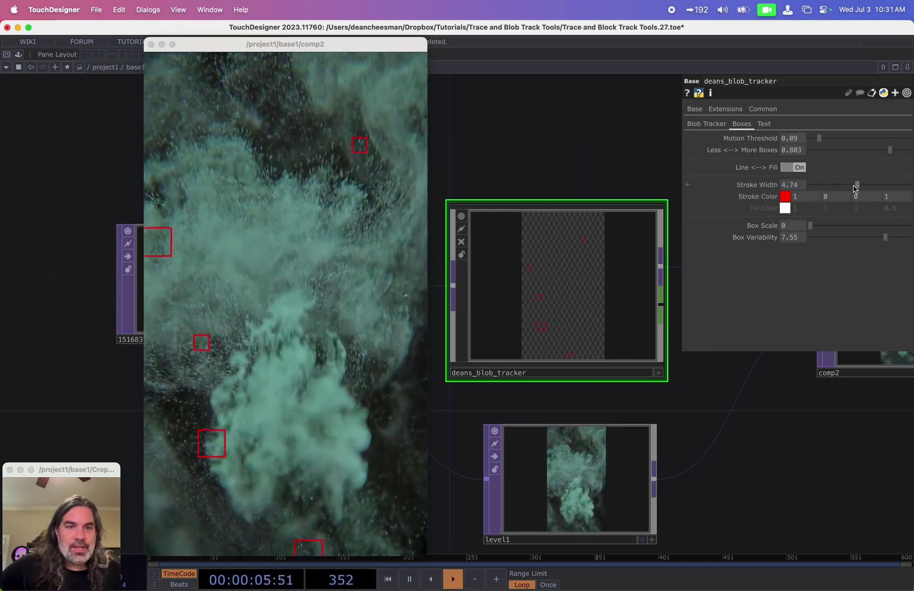
mouse_move(855, 185)
mouse_down()
mouse_move(878, 186)
mouse_move(860, 189)
mouse_up()
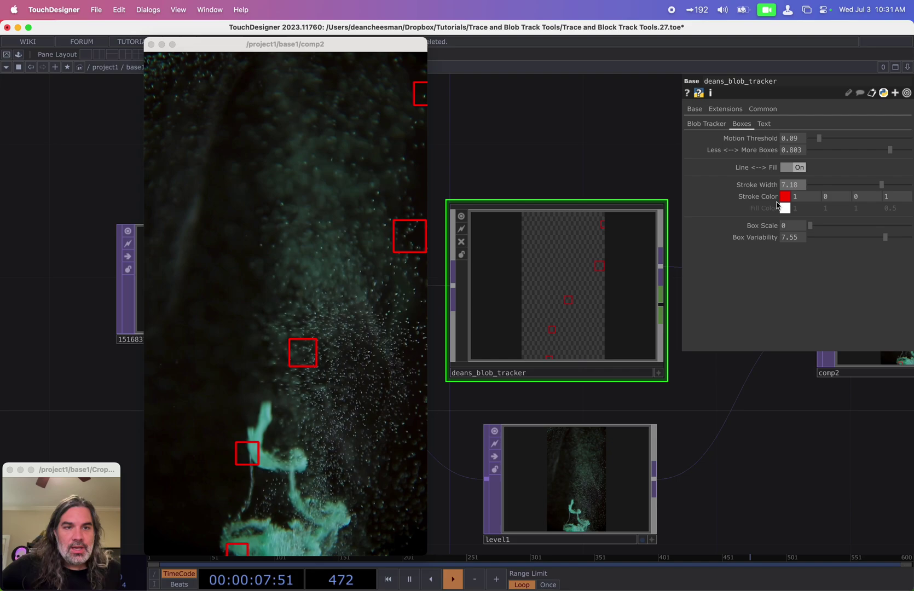
Set the boxes' Stroke Color to white with an alpha of 0.5 and the Stroke Width to 6.44
click(786, 198)
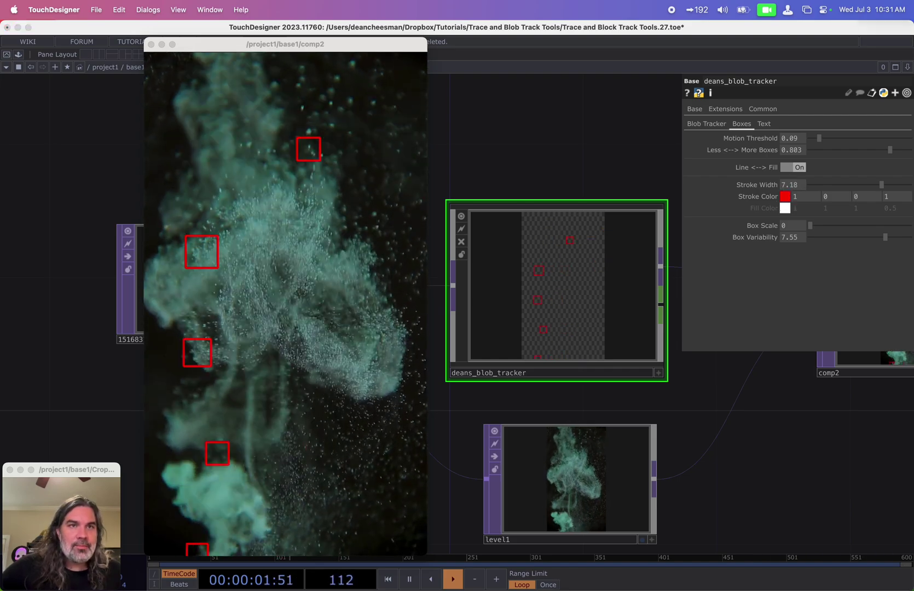
click(785, 196)
drag(876, 134, 638, 181)
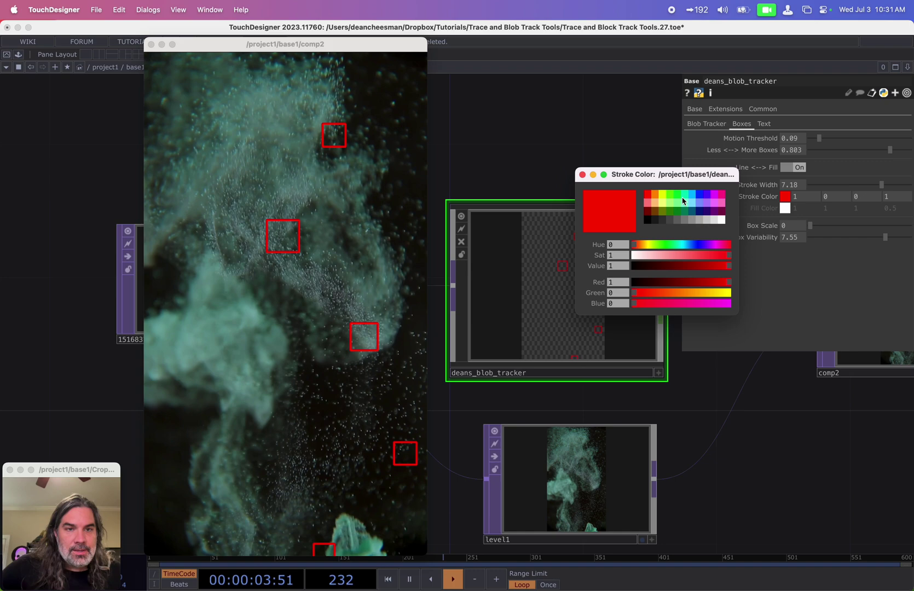
click(682, 201)
click(677, 194)
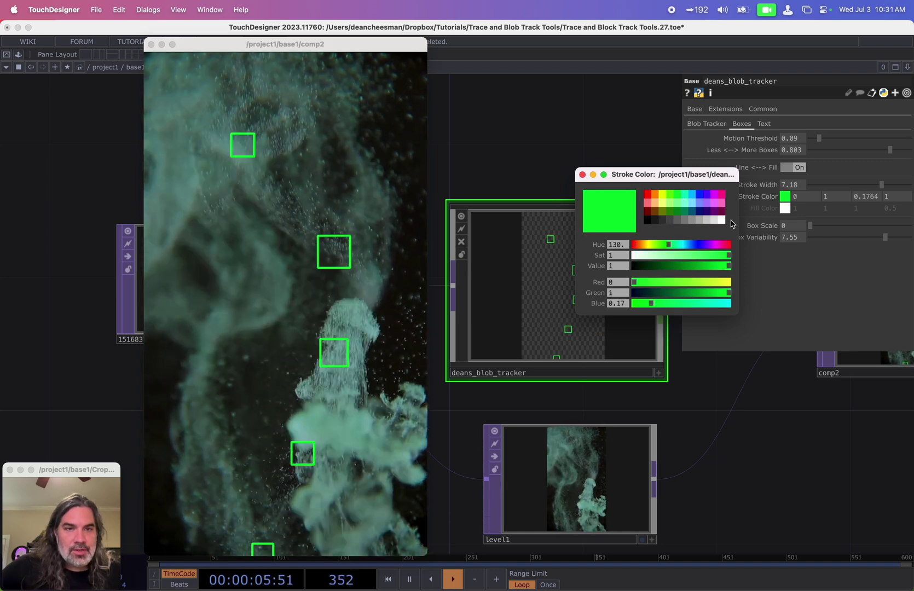
click(721, 220)
click(582, 174)
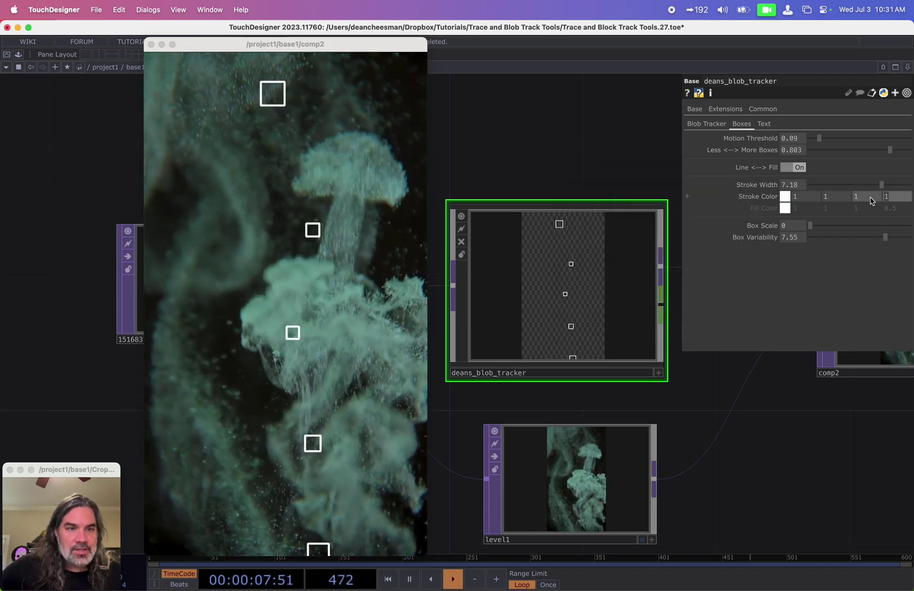
text(0.5)
key(Return)
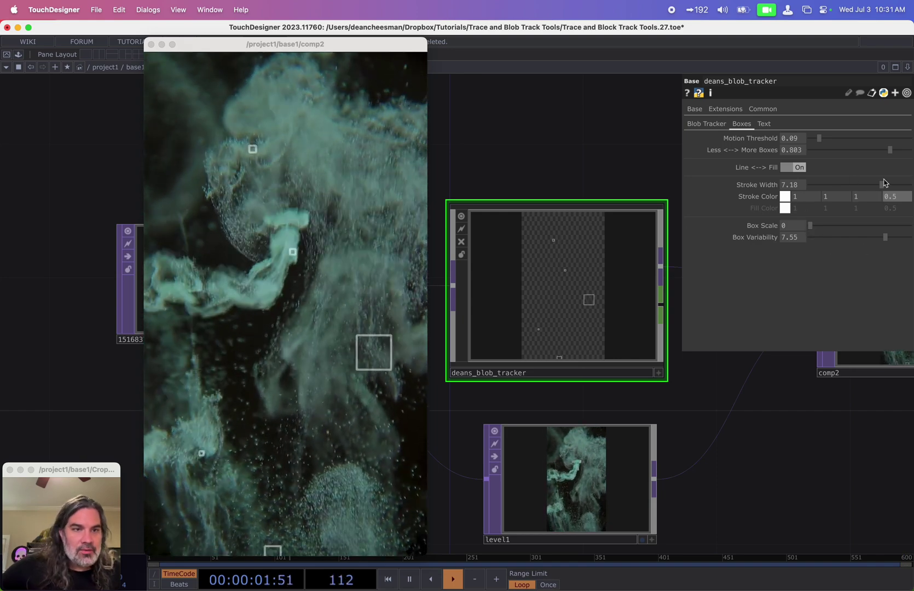
drag(885, 183, 874, 186)
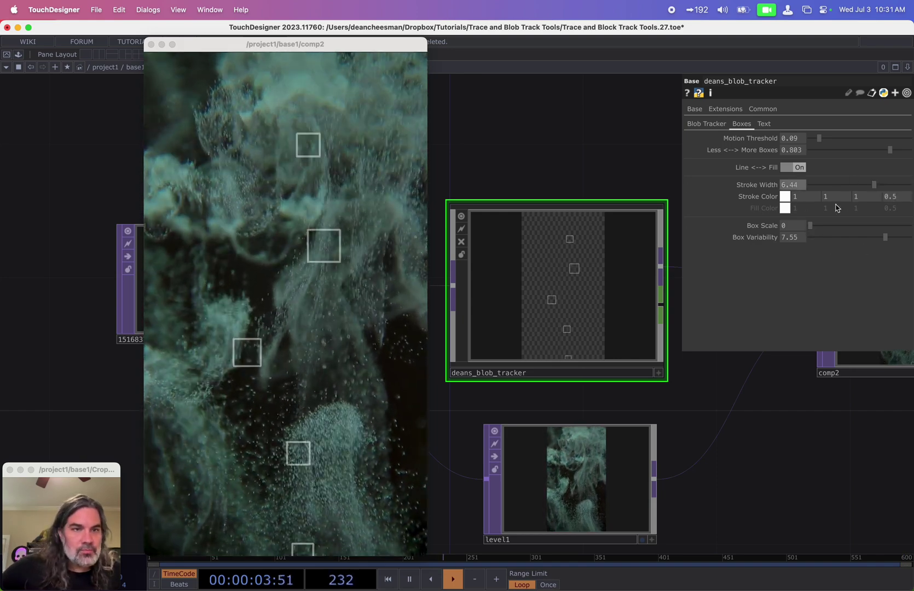
Switch the boxes to filled and set the Fill Color to light blue (0.4980, 0.8666, 1) with an alpha of 0.25
click(794, 167)
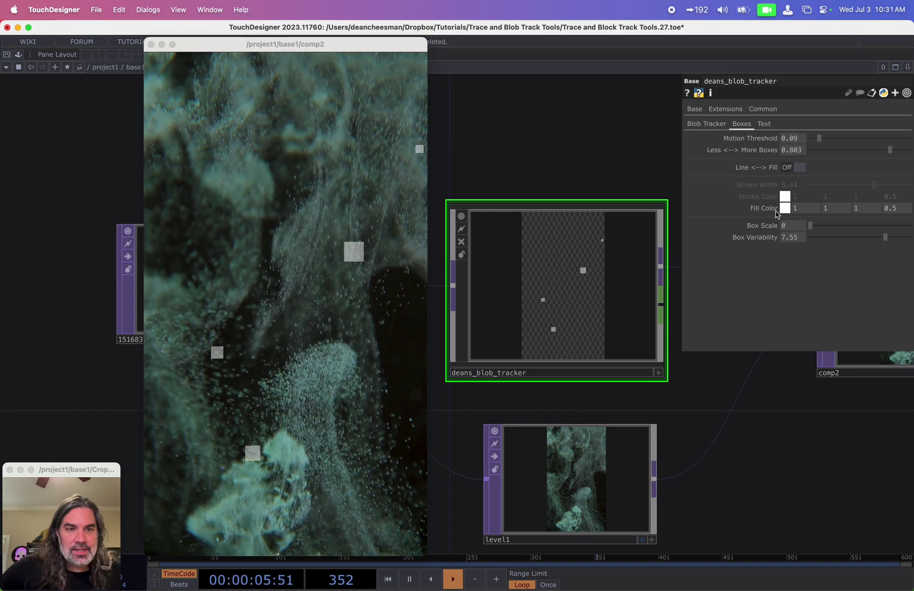
click(786, 210)
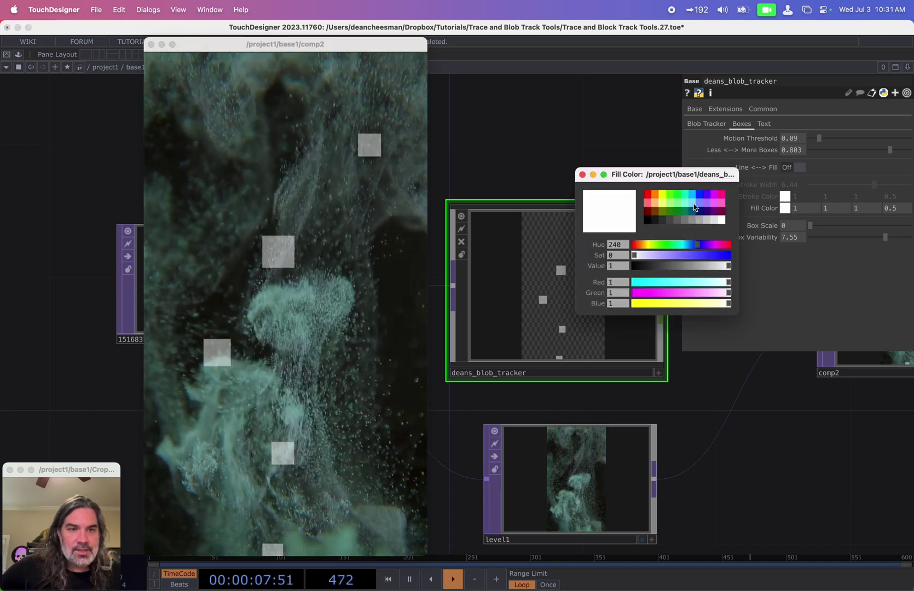
click(693, 205)
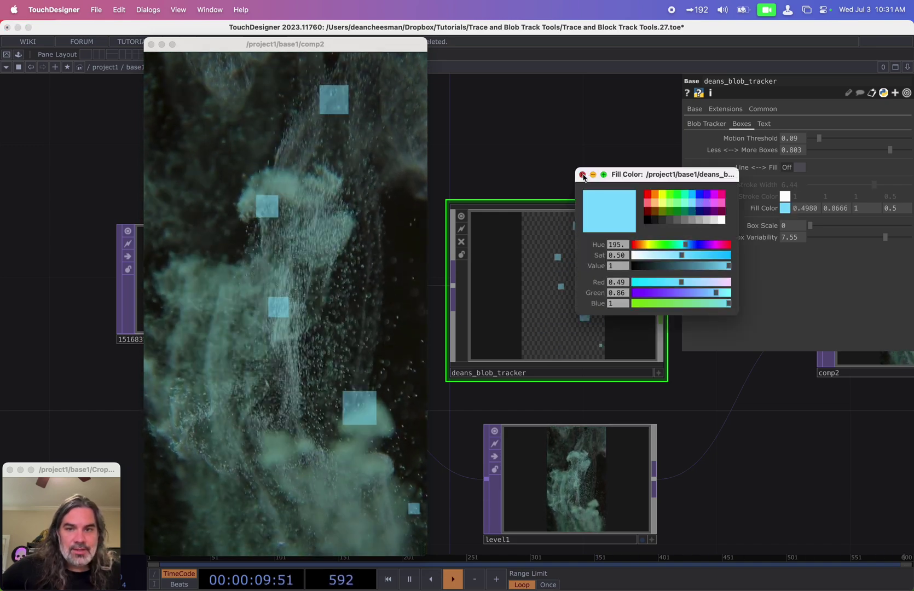
click(583, 175)
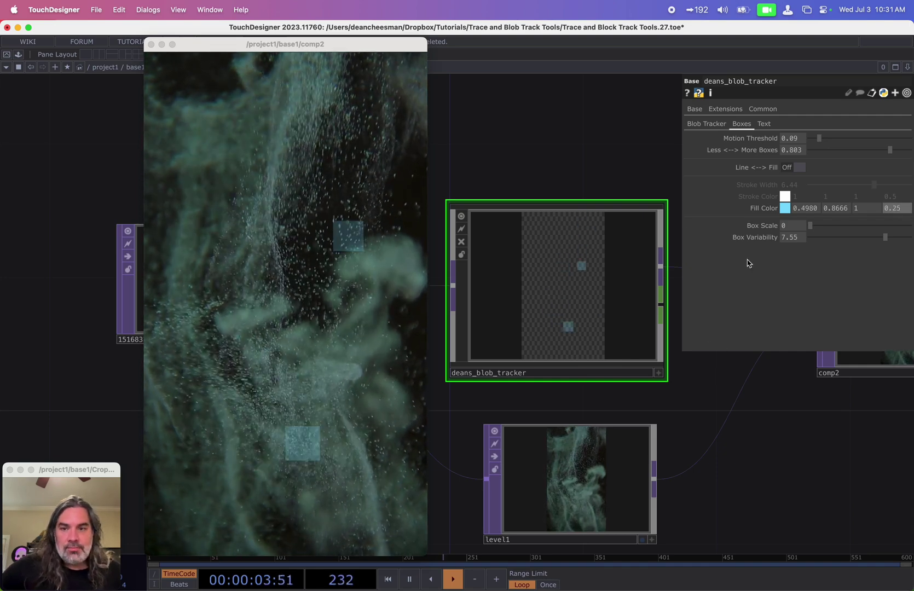
Switch the boxes from filled to outlines and set the Stroke Color to red (1, 0, 0)
click(793, 167)
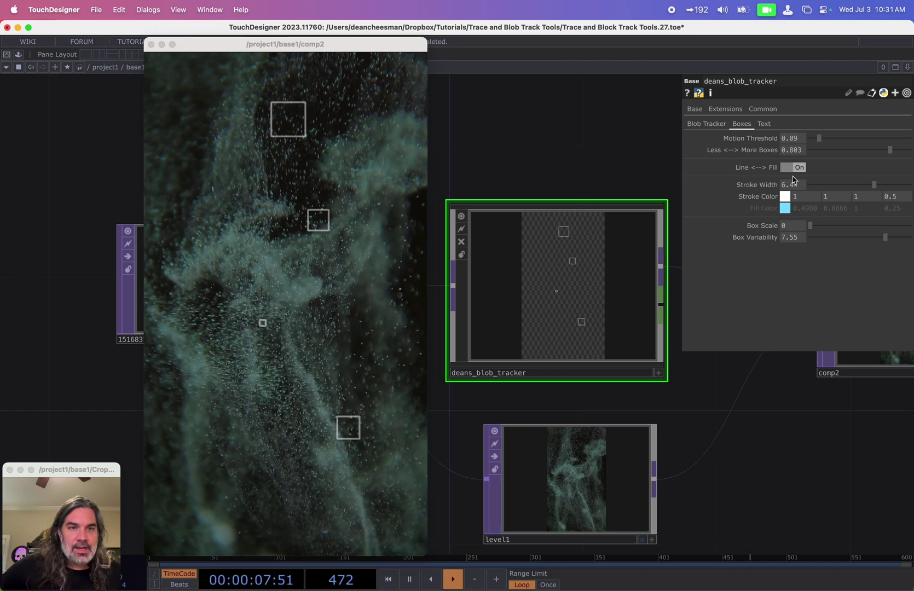
click(785, 196)
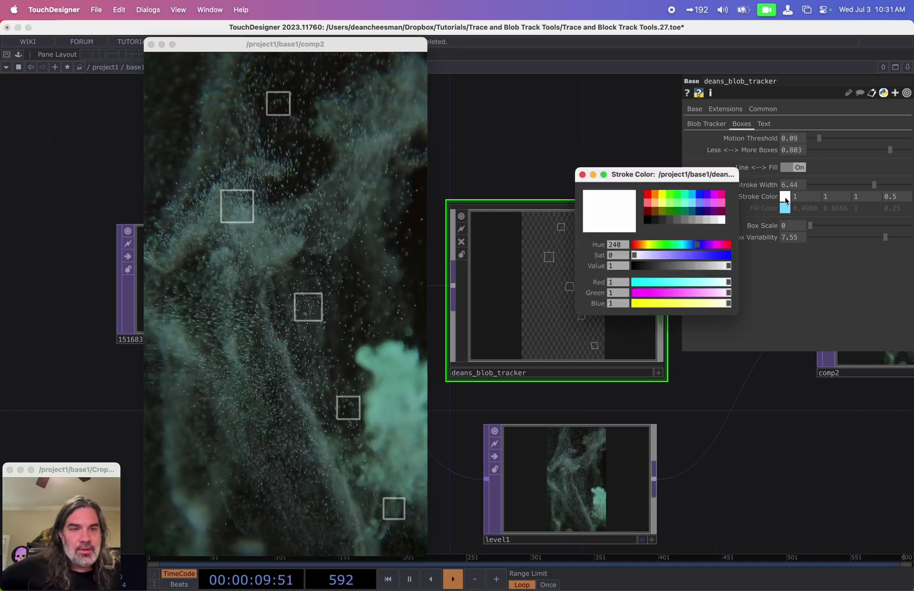
click(648, 195)
click(582, 175)
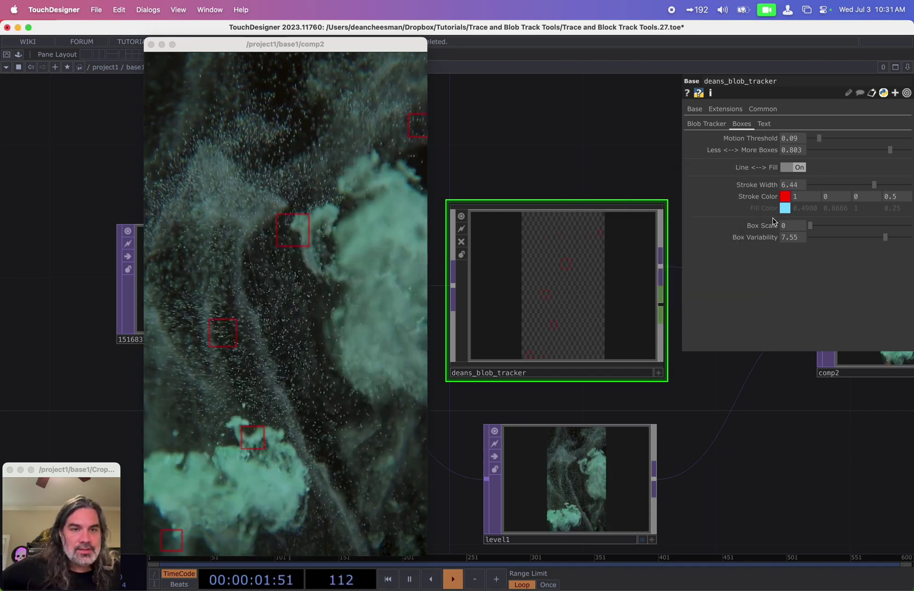
Raise the stroke alpha to 1, and set Box Scale to 2.39 and Box Variability to 9.2
drag(818, 230, 870, 233)
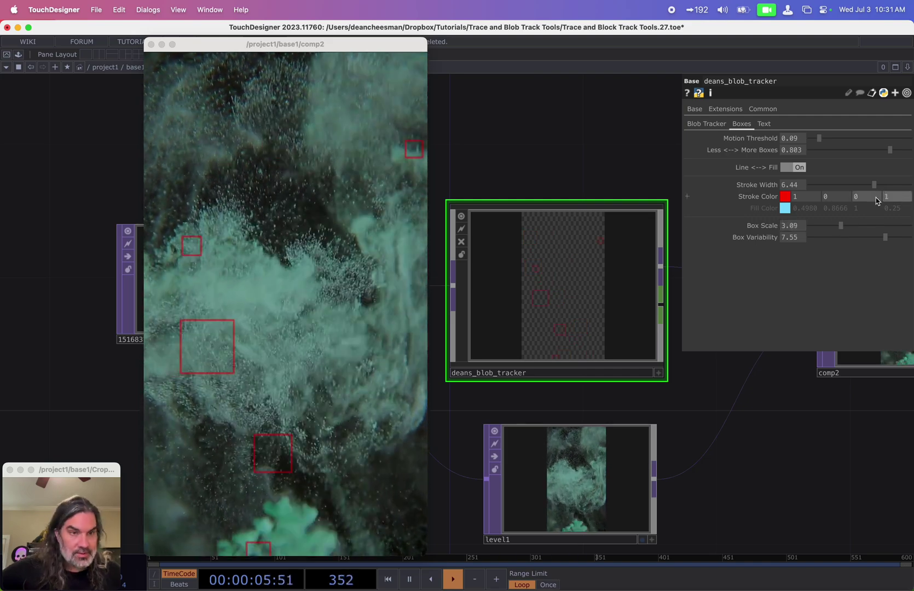
drag(826, 231, 911, 237)
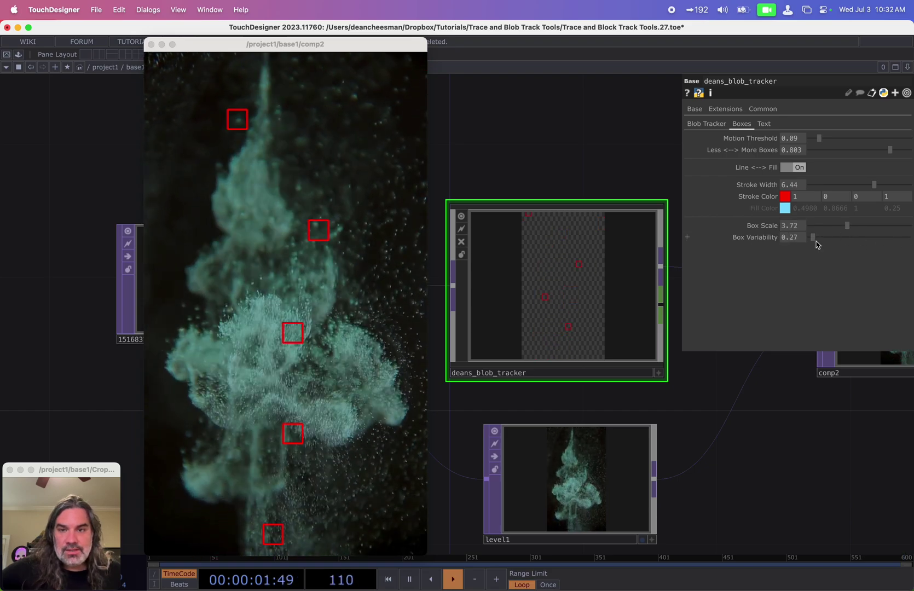
drag(837, 229, 911, 242)
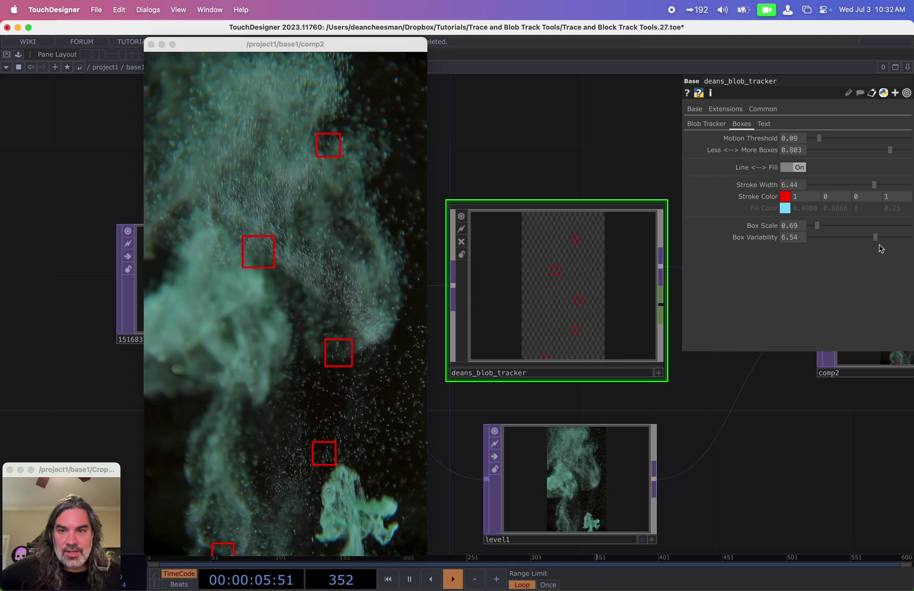
drag(826, 236, 845, 235)
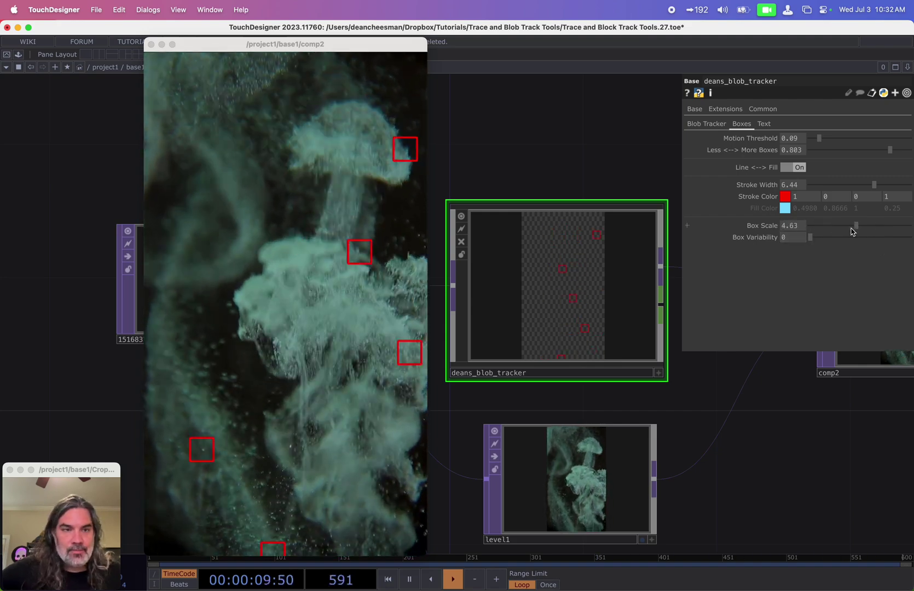
drag(851, 228, 870, 239)
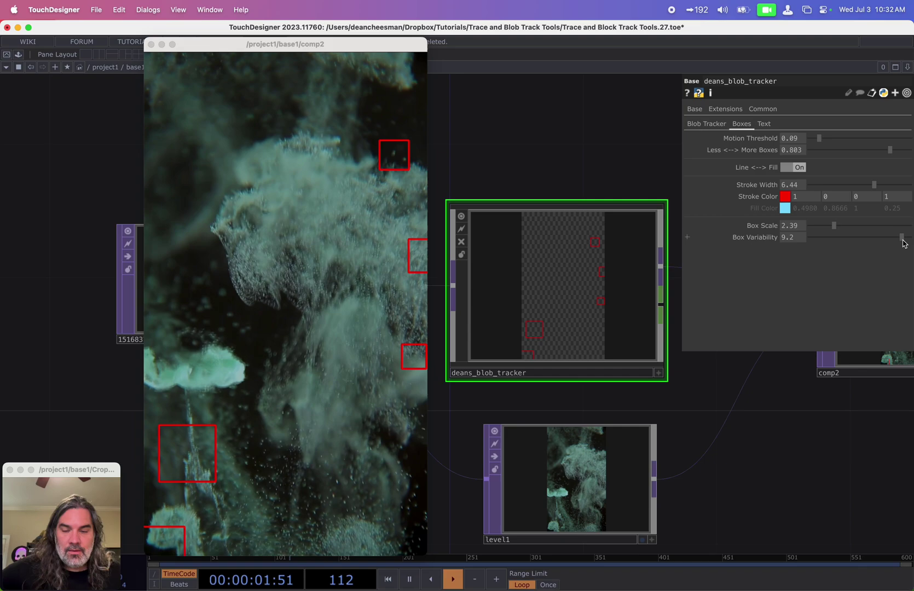
Turn the tracker's Text on and align the labels vertically to Top and horizontally to Left
click(706, 124)
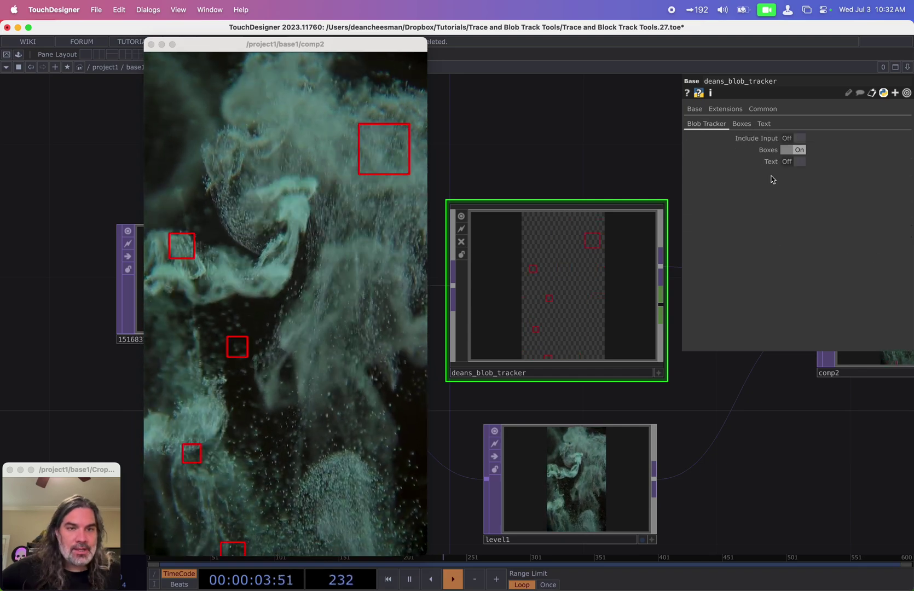
click(793, 162)
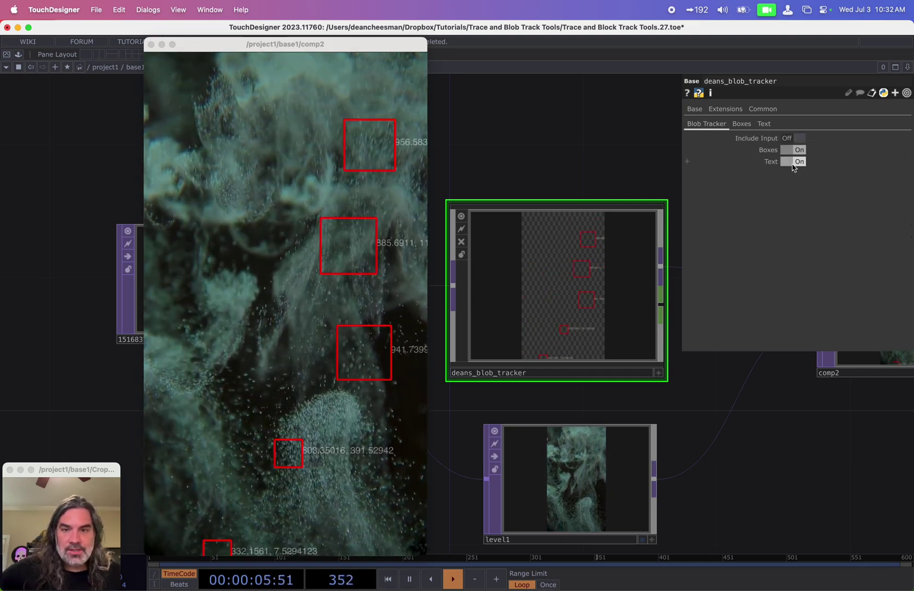
click(763, 124)
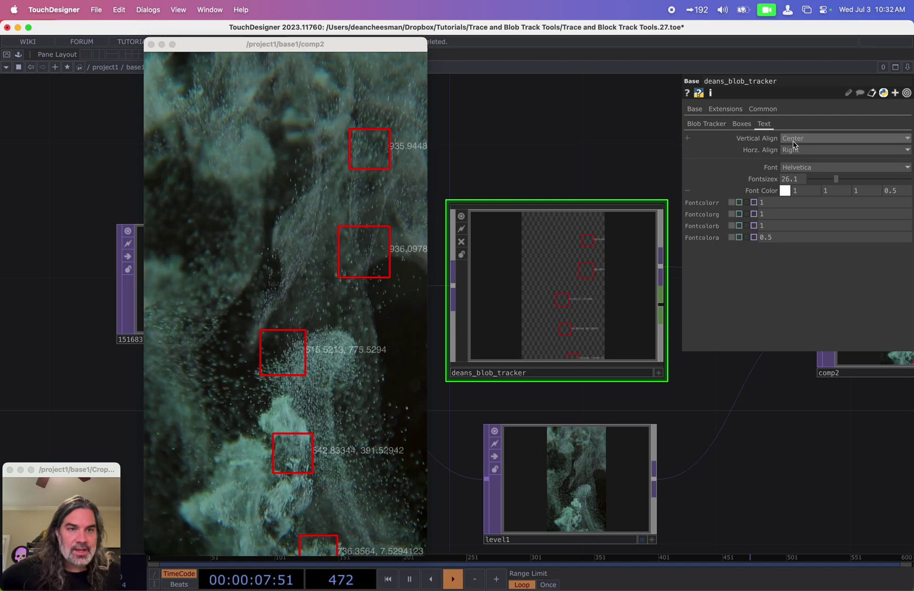
click(796, 138)
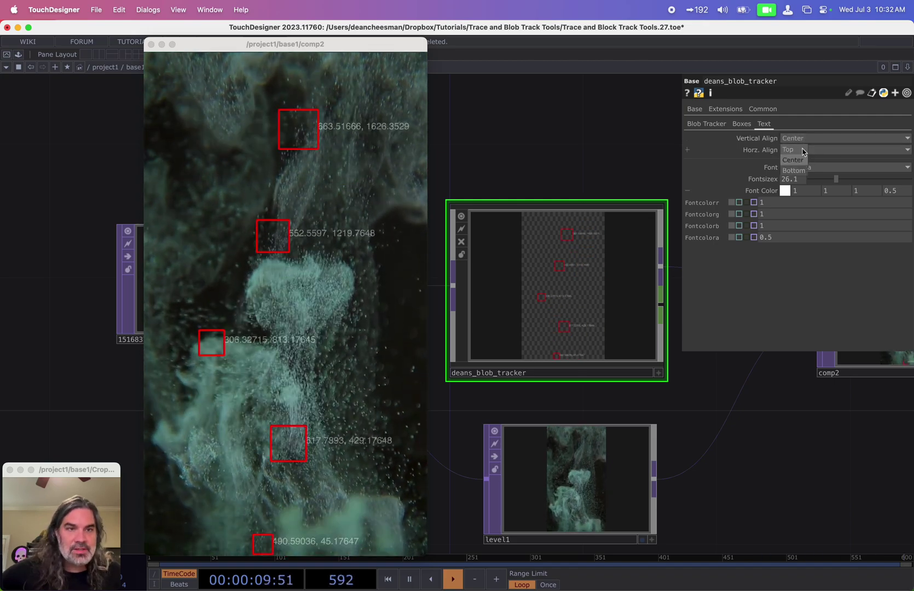
click(797, 151)
click(813, 150)
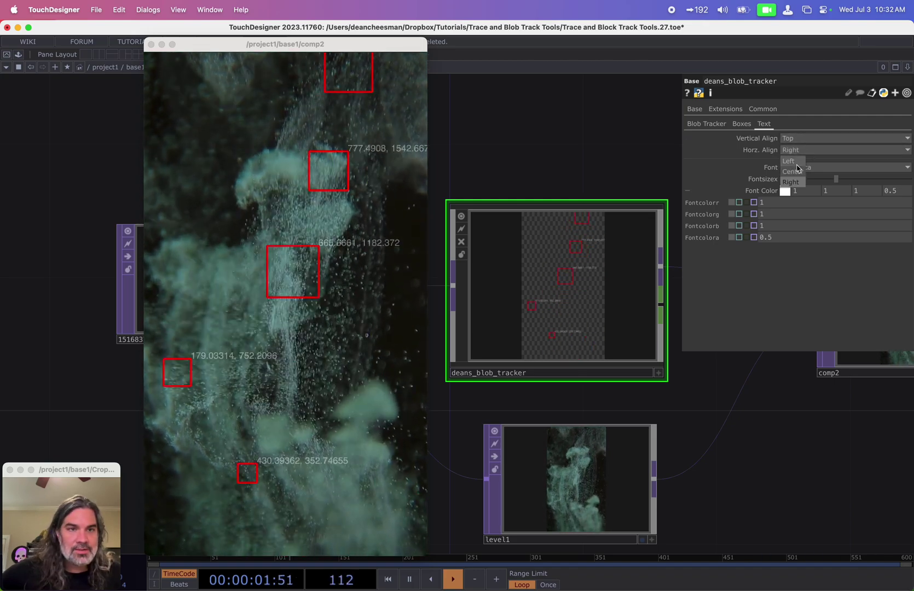
click(798, 163)
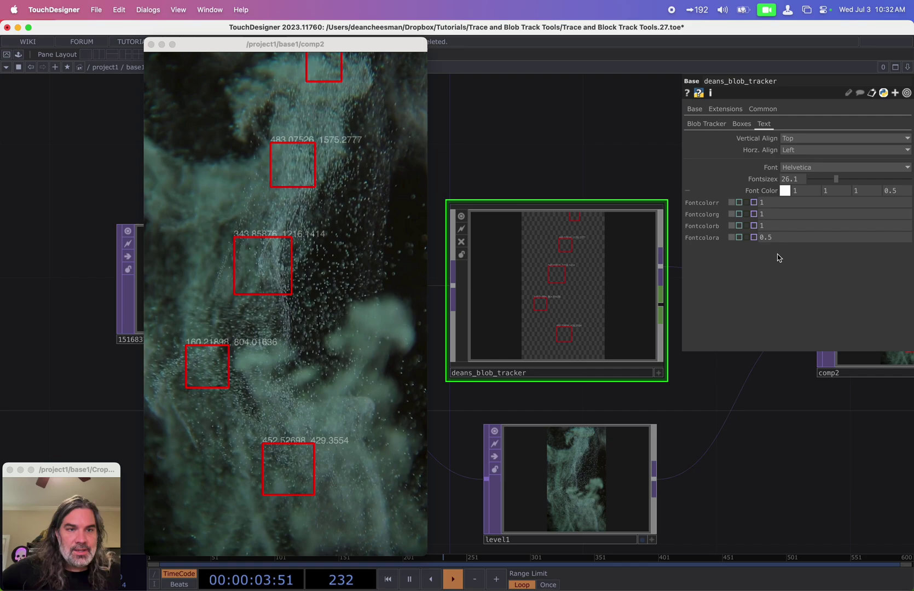
Set the label text's Vertical Align to Bottom and Horz. Align to Right
click(797, 139)
click(793, 171)
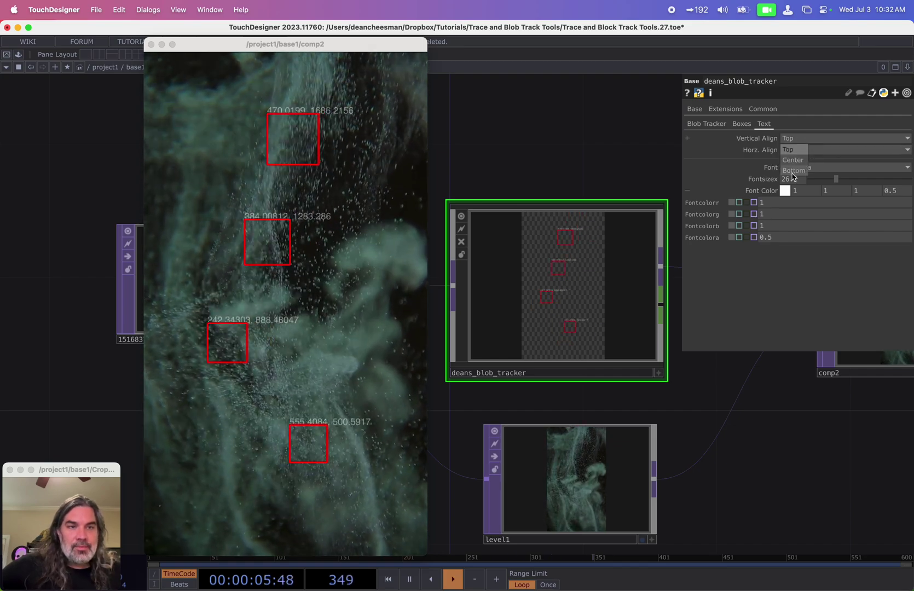
click(799, 150)
click(794, 182)
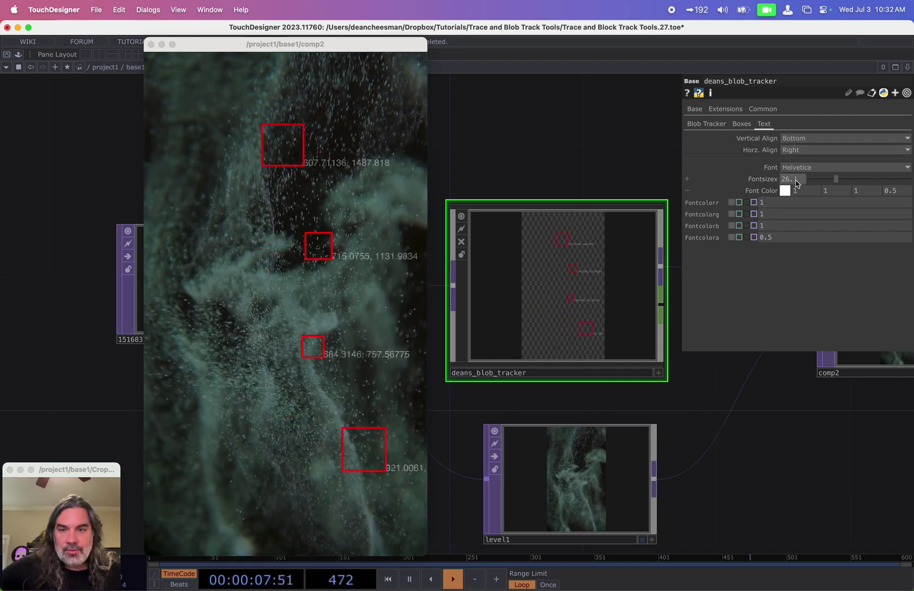
Set both the Vertical Align and the Horz. Align of the label text to Center
click(796, 138)
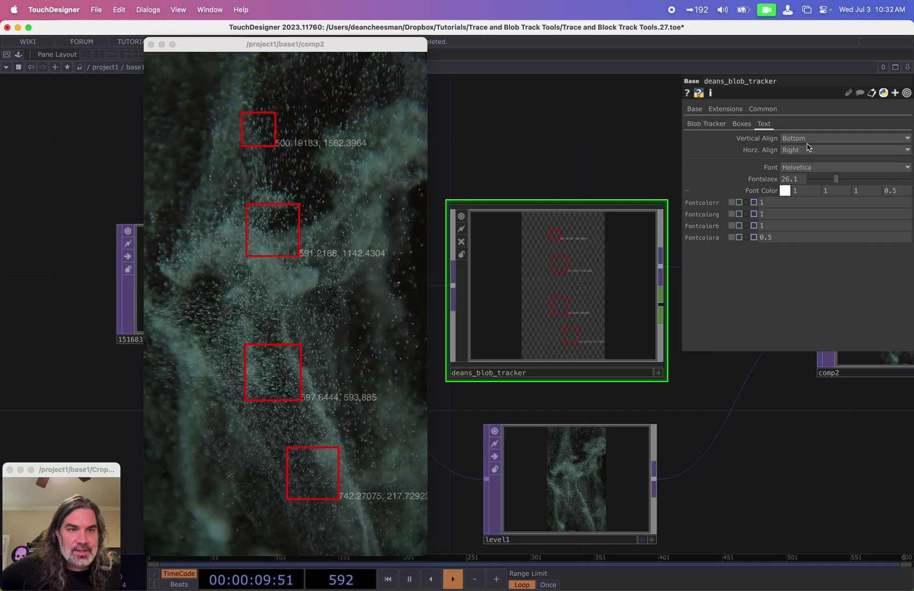
click(793, 159)
click(798, 150)
click(797, 171)
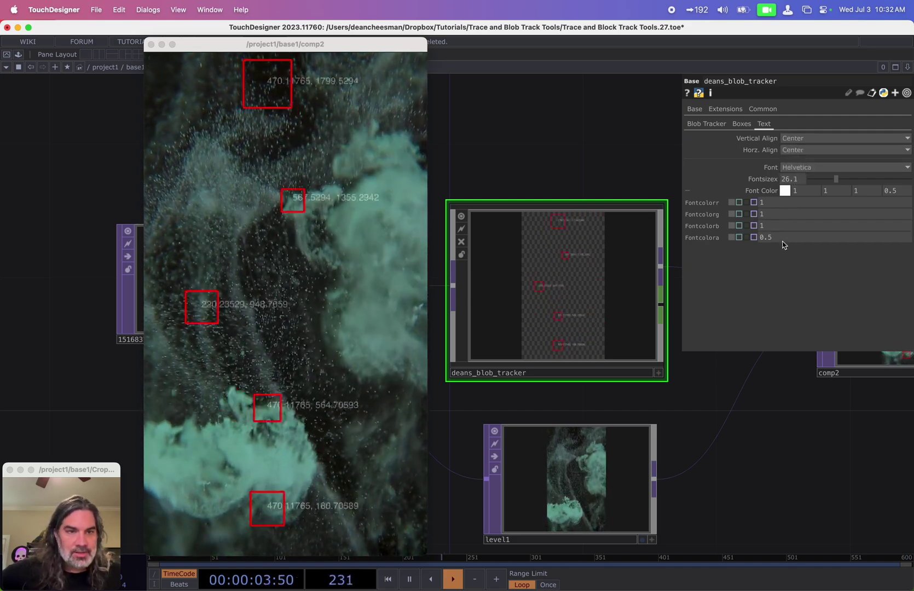
Set the boxes' Motion Threshold to 0.17, Less <--> More Boxes to 0.91 and Box Scale to 1.65
click(714, 123)
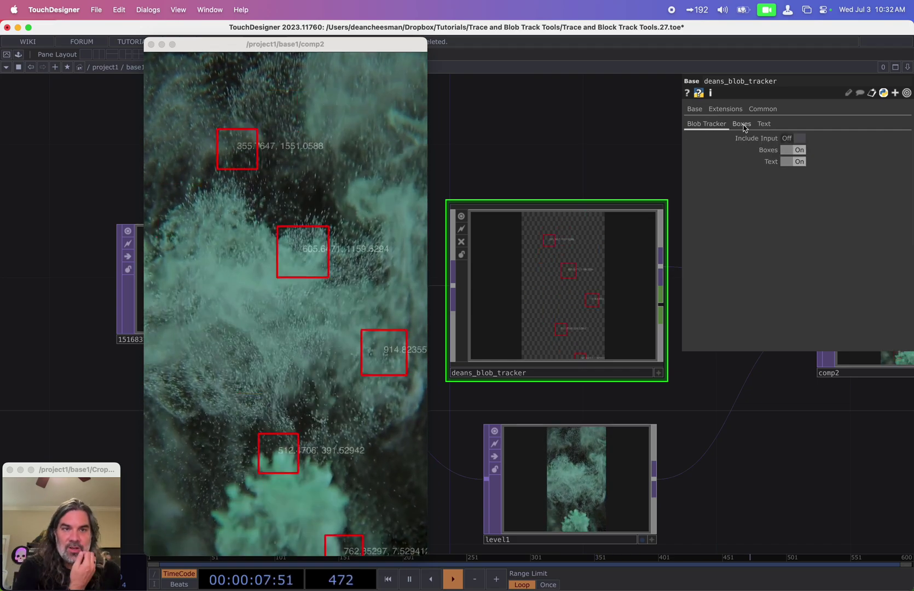
click(743, 126)
drag(830, 139, 826, 140)
drag(890, 150, 895, 152)
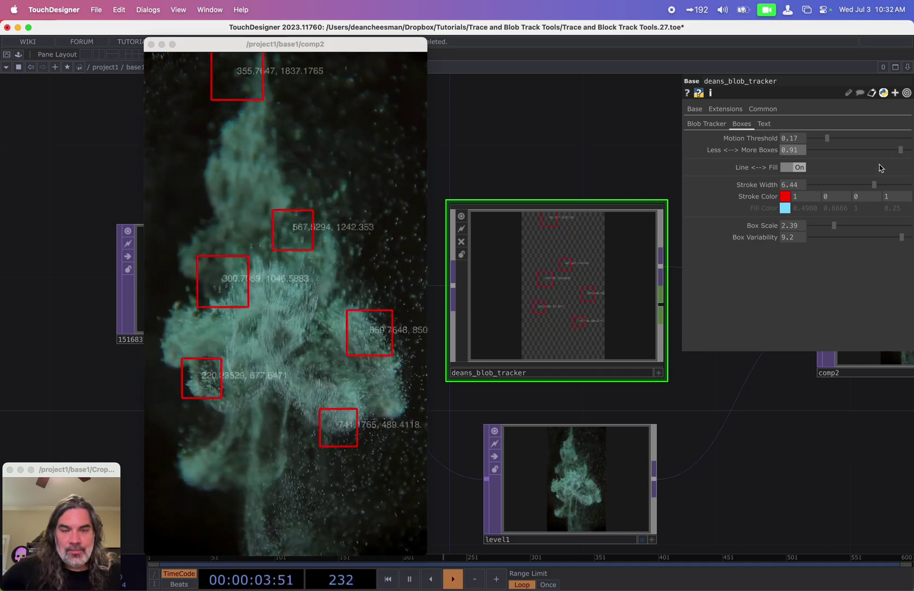
drag(832, 226, 827, 226)
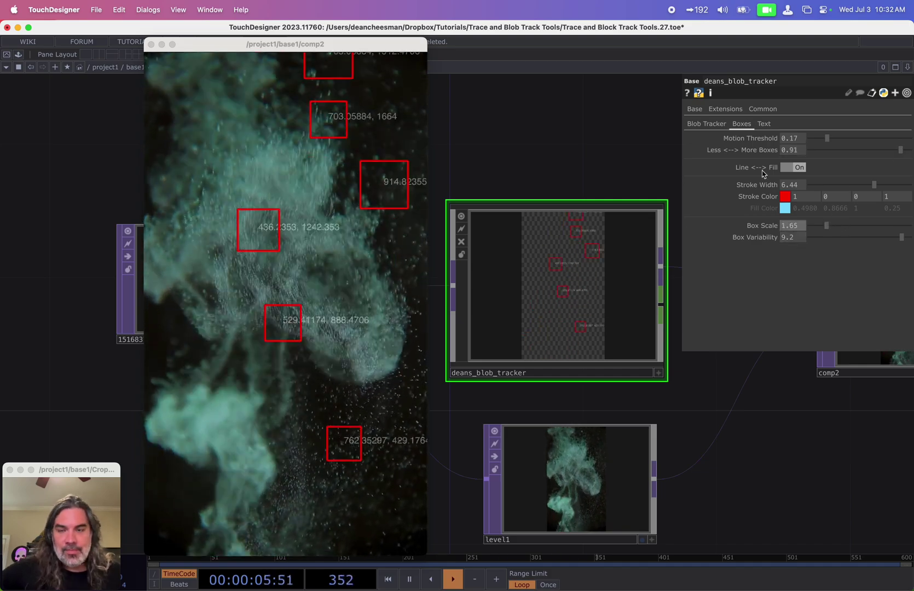
Set the label Font to Courier New and Fontsizex to 29.3, and collapse the Font Color components
click(764, 124)
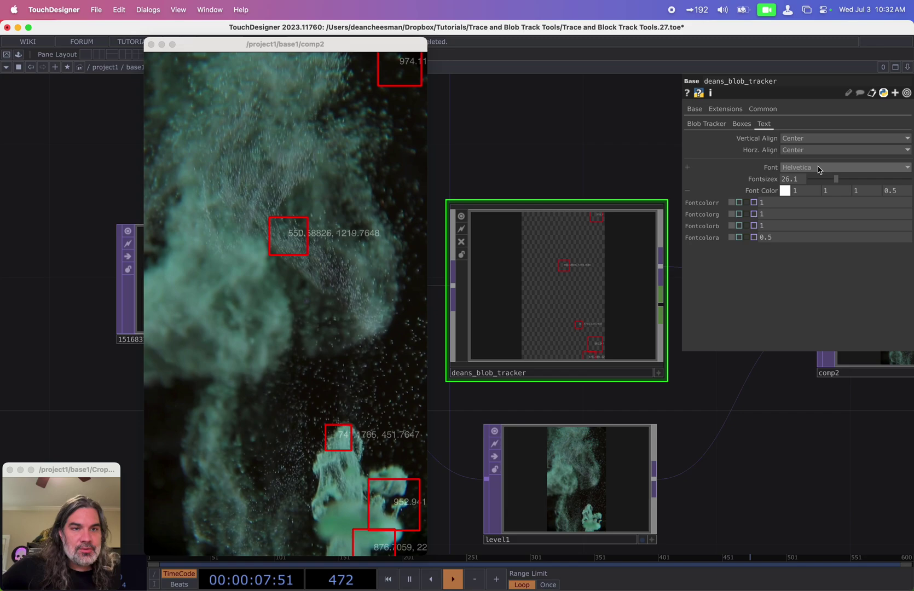
click(820, 167)
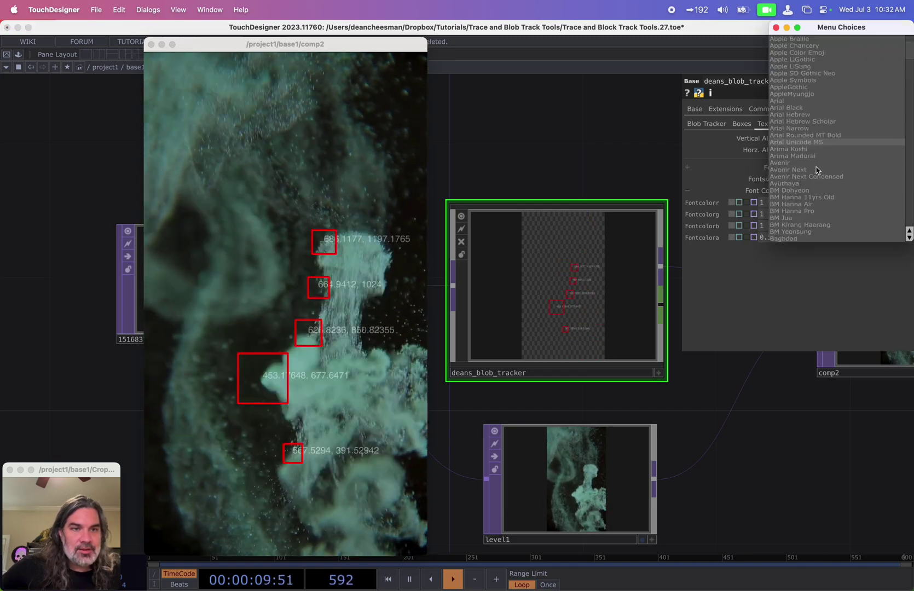
scroll(816, 170, down, 9)
scroll(815, 172, down, 9)
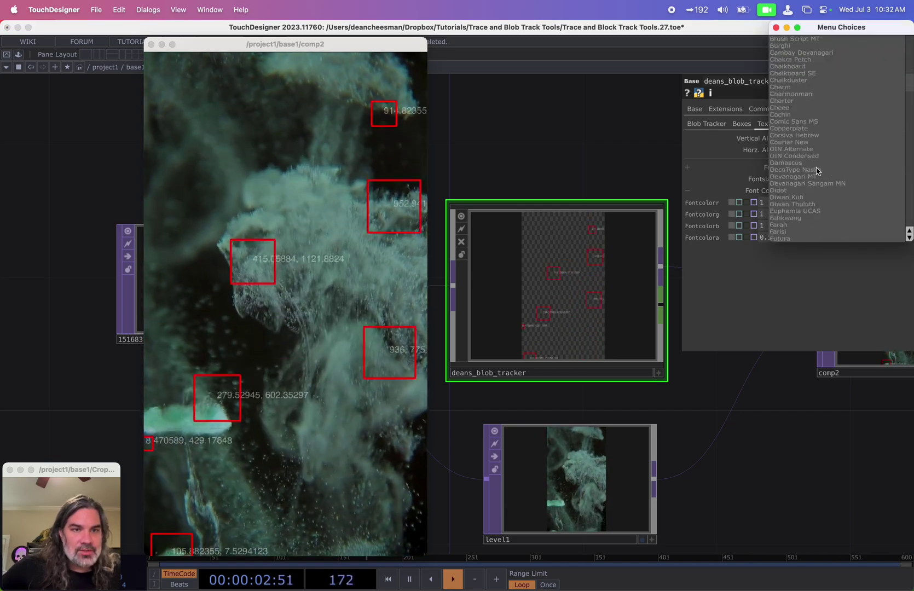
key(Escape)
click(808, 167)
scroll(809, 170, down, 5)
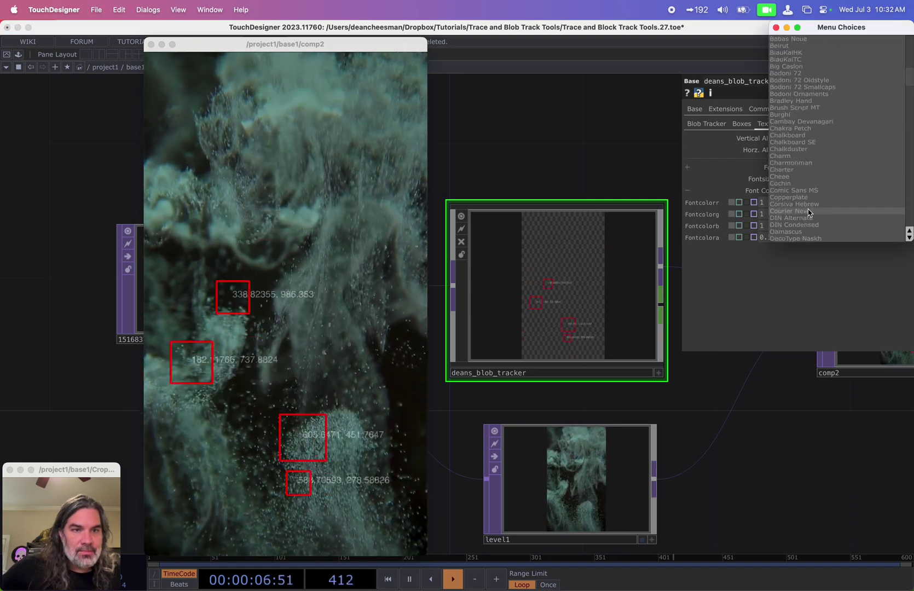
click(799, 211)
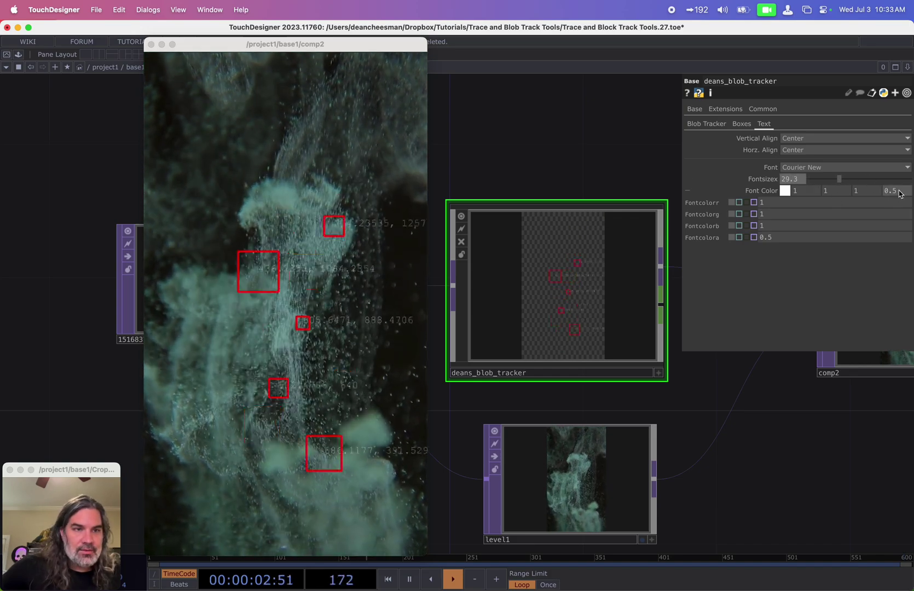
scroll(753, 371, down, 6)
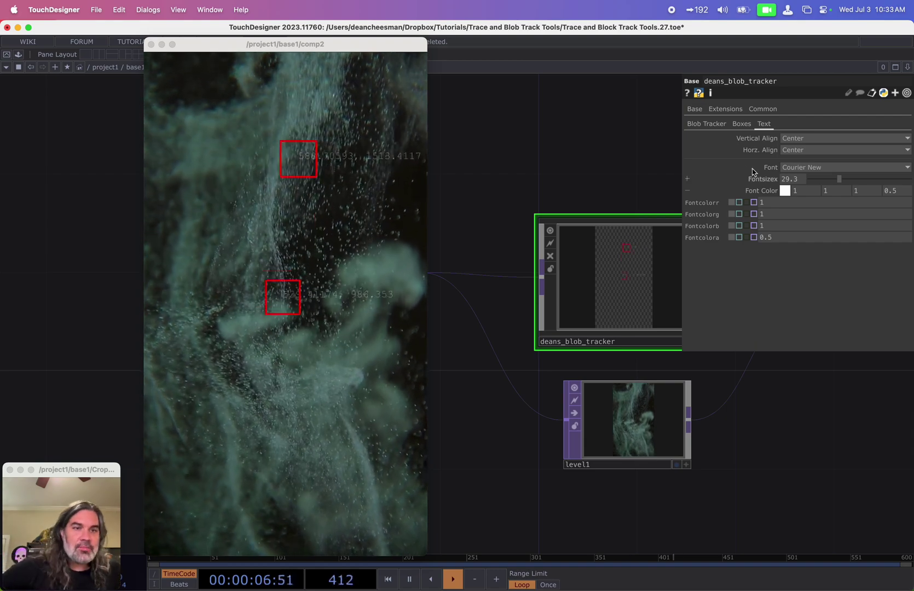
click(754, 191)
Move the comp2 node up and attach a Null CHOP to the CHOP output of deans_blob_tracker
drag(566, 163, 492, 172)
scroll(514, 205, down, 5)
drag(642, 319, 581, 360)
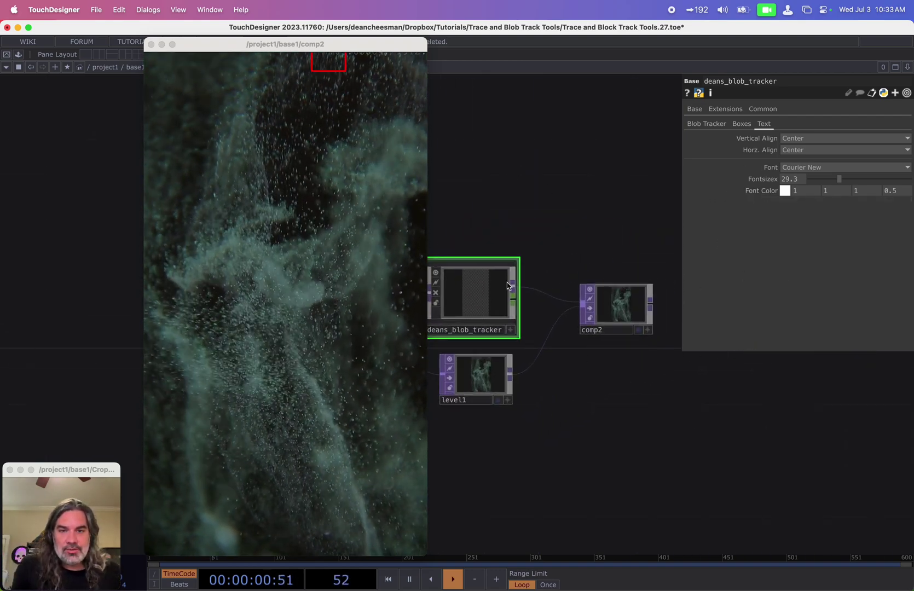
drag(610, 311, 610, 282)
scroll(571, 336, up, 2)
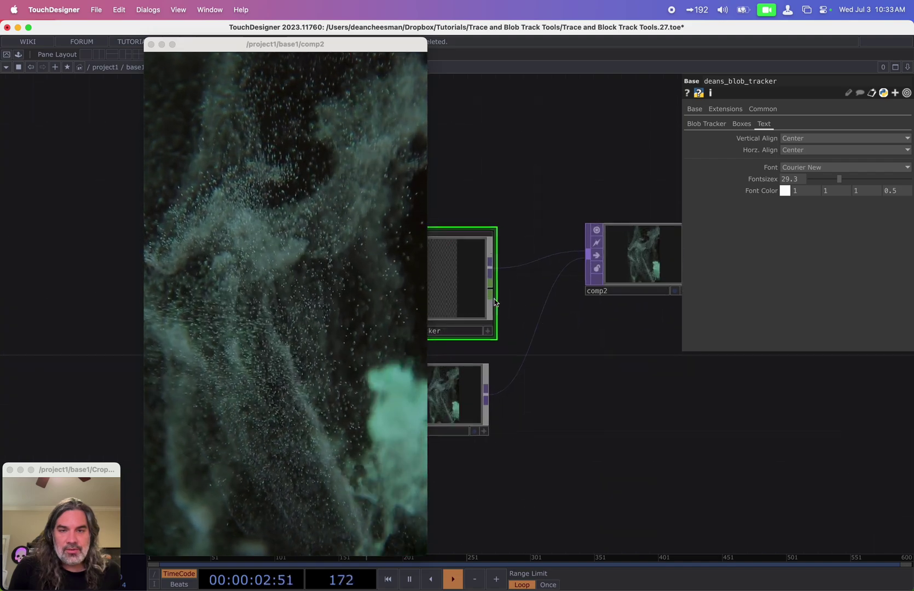
right_click(495, 294)
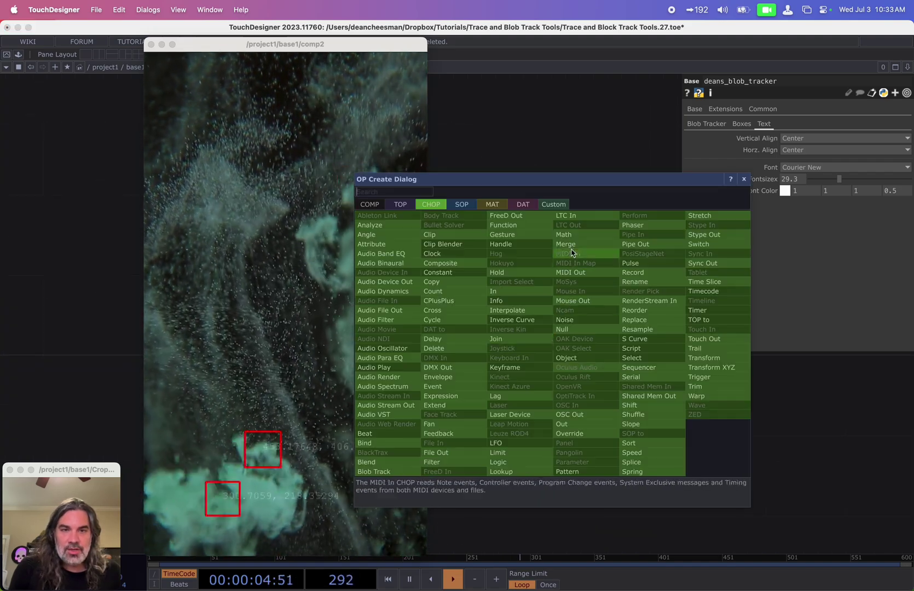
click(575, 329)
click(581, 338)
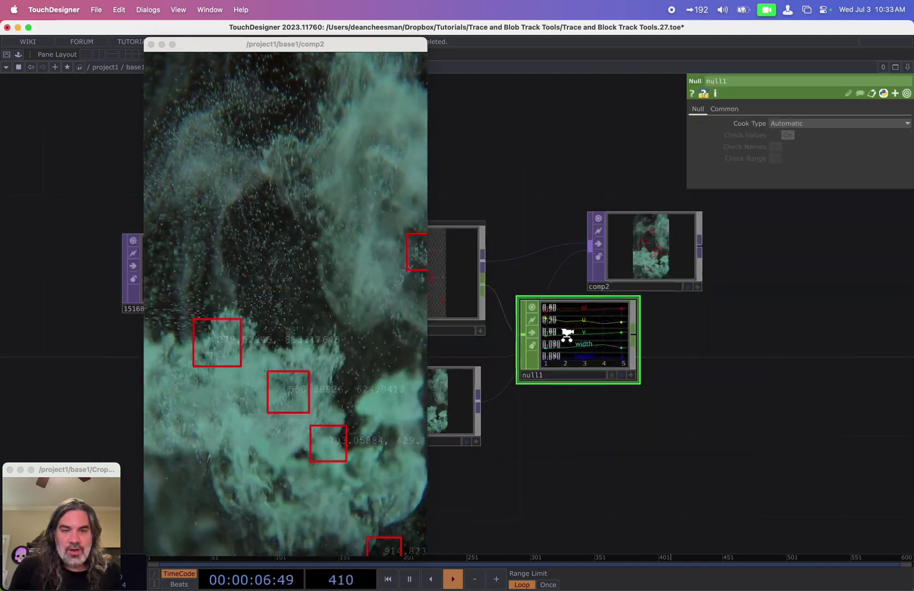
Examine the id, u, v, width and height channels that null1 receives from the blob tracker
scroll(566, 334, up, 3)
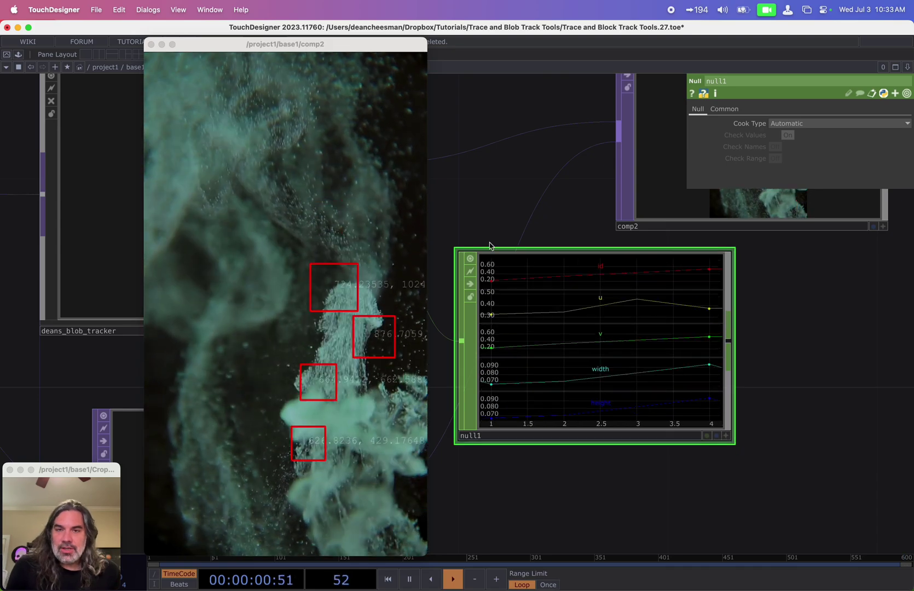
drag(531, 243, 624, 322)
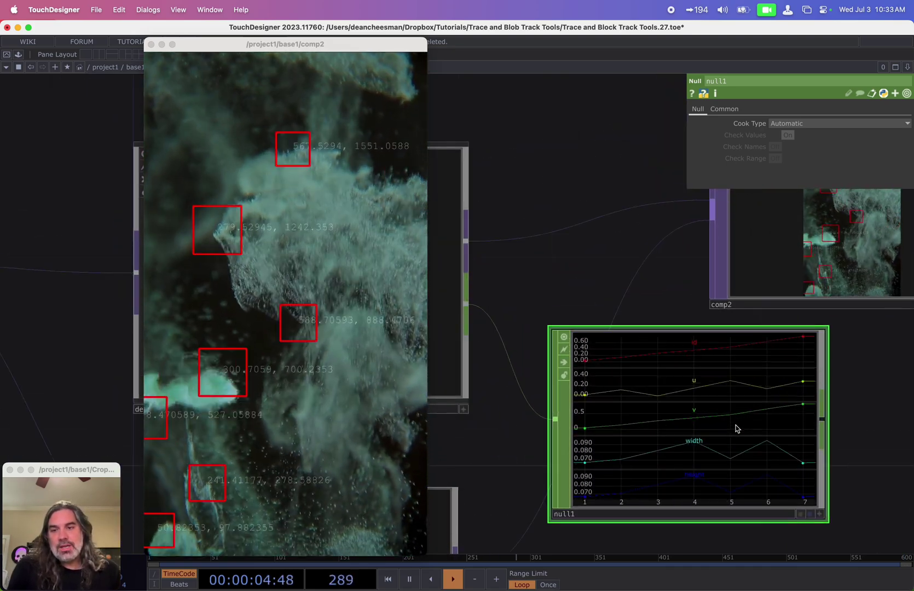
scroll(736, 428, down, 5)
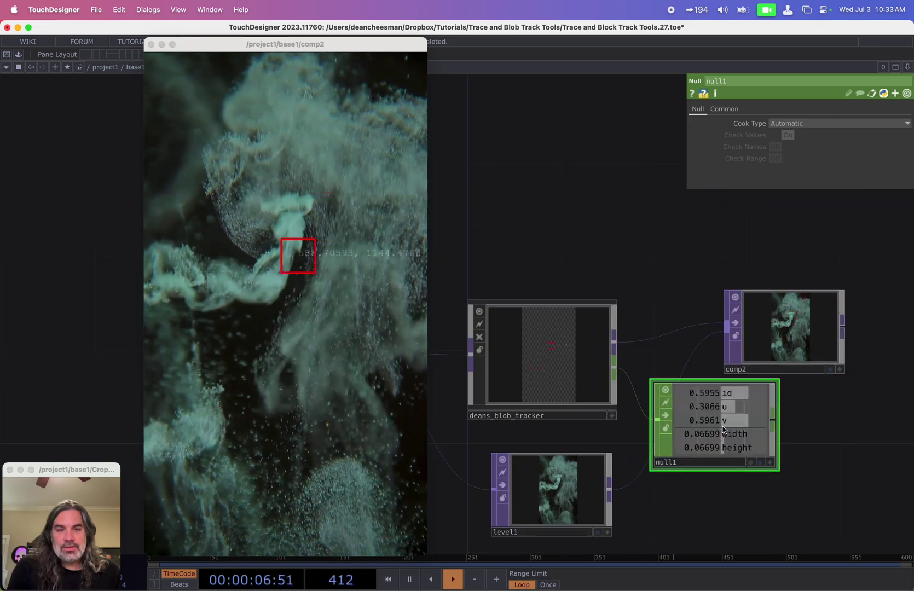
scroll(654, 341, left, 3)
scroll(579, 341, up, 3)
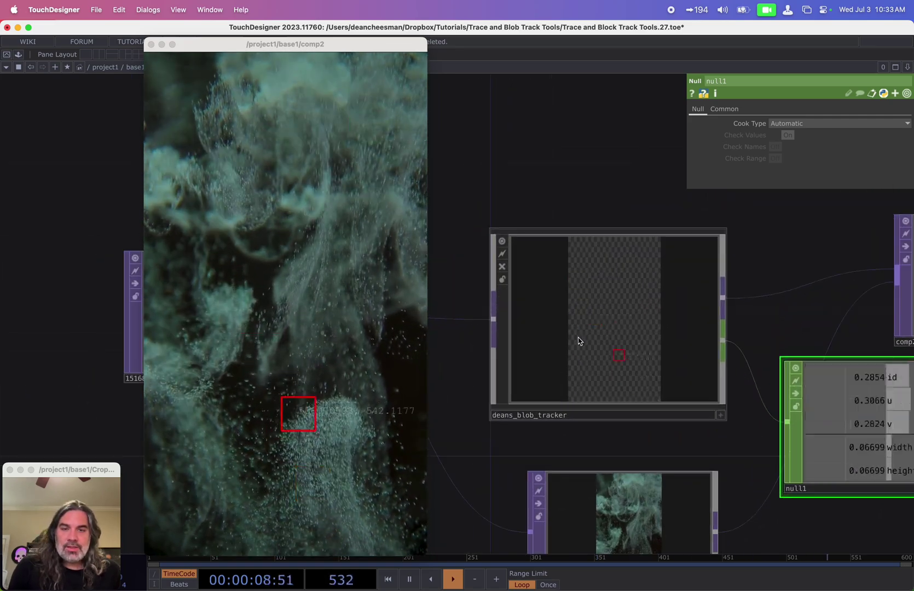
Check the cook times of deans_blob_tracker and enter its internal network at the blob_track and anti_blob_track components
middle_click(605, 326)
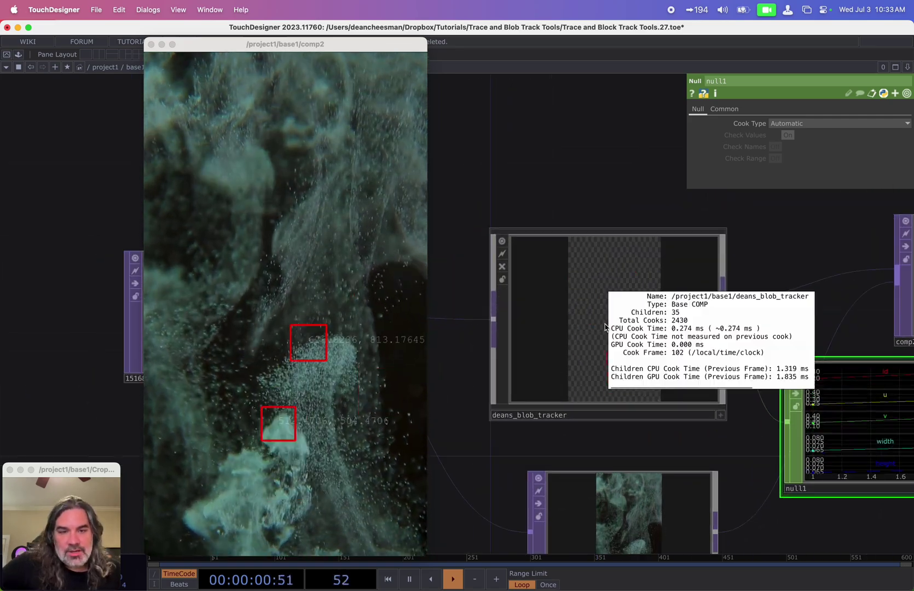
click(596, 327)
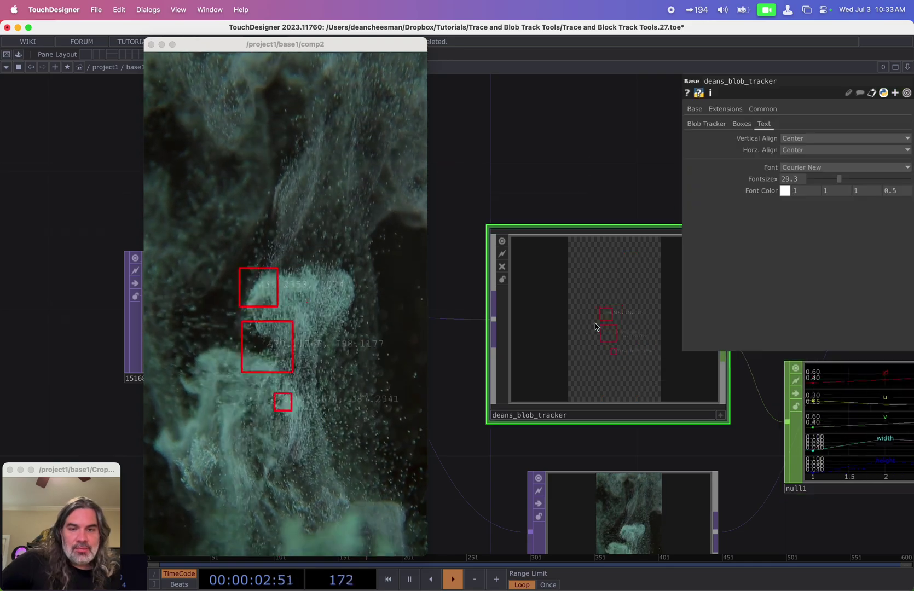
key(i)
drag(630, 460, 576, 524)
scroll(632, 445, up, 5)
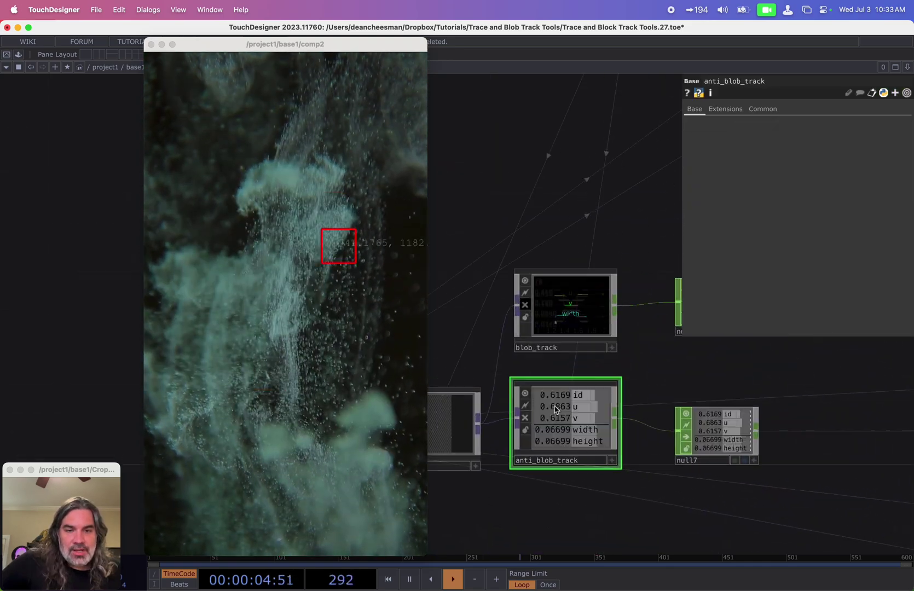
Turn on cooking for blob_track and compare the cook information of blob_track and anti_blob_track
drag(654, 382, 674, 395)
scroll(621, 389, down, 1)
click(578, 357)
scroll(745, 422, up, 3)
scroll(788, 405, down, 2)
middle_click(602, 343)
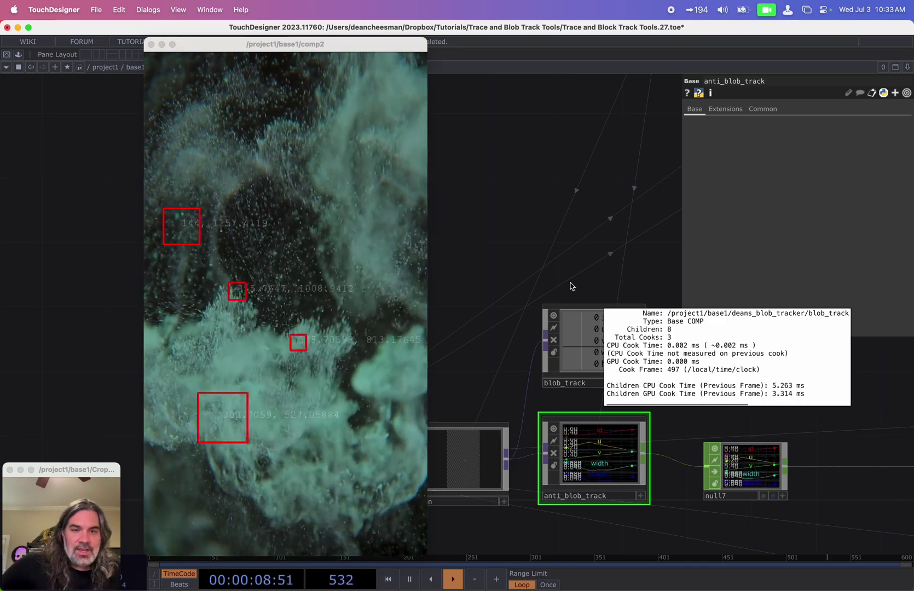
middle_click(592, 451)
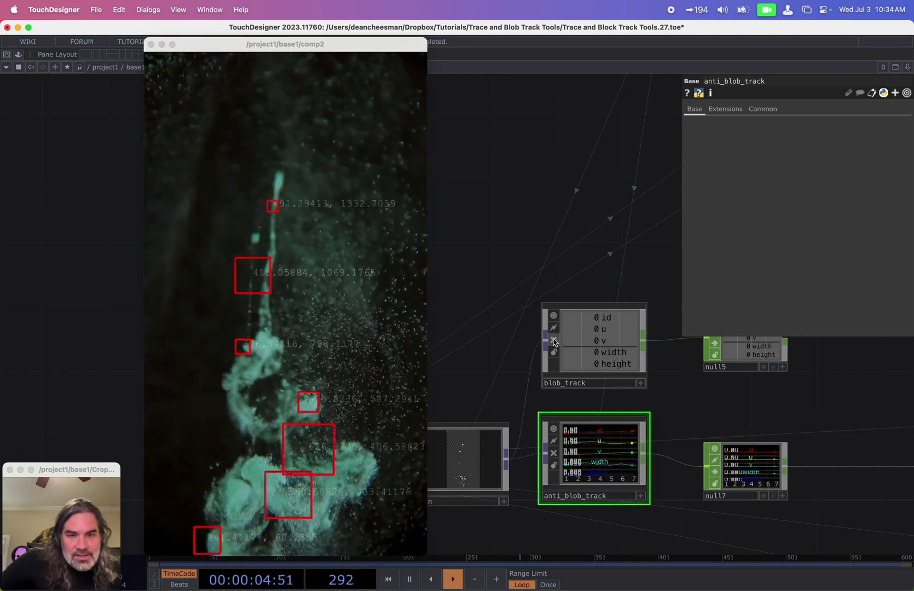
Turn off cooking for blob_track, and switch anti_blob_track's cooking off and back on while checking its cook information
click(553, 340)
click(553, 452)
middle_click(608, 455)
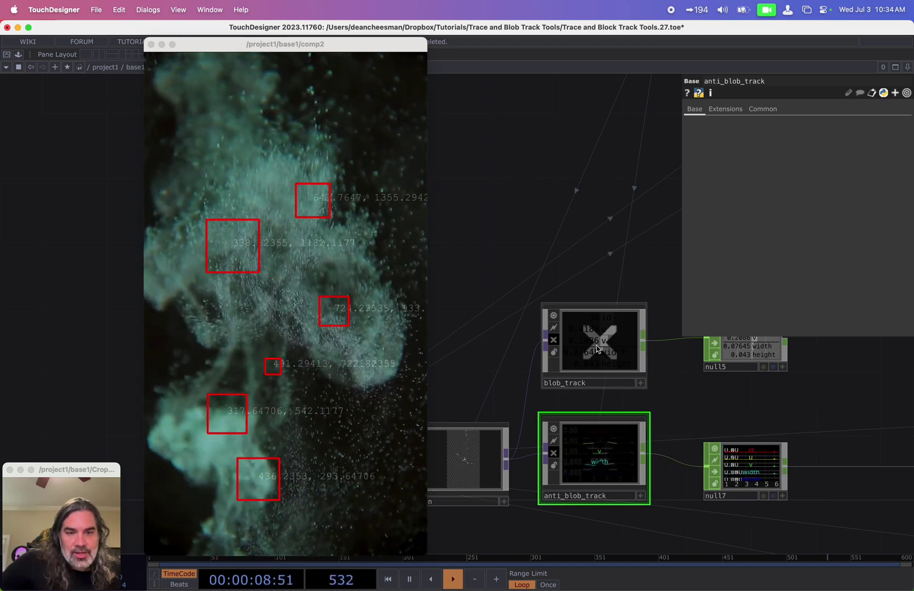
middle_drag(597, 347, 752, 385)
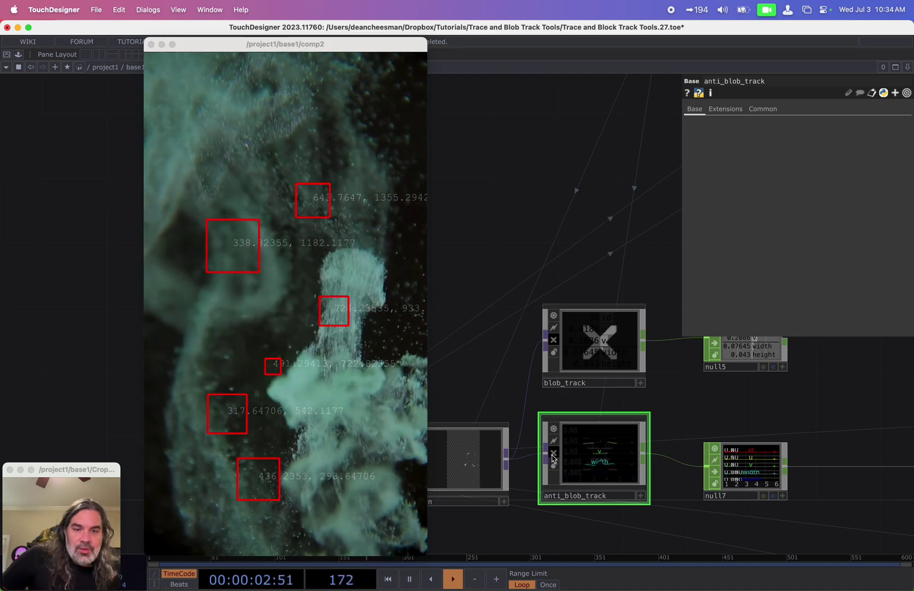
drag(675, 398, 684, 413)
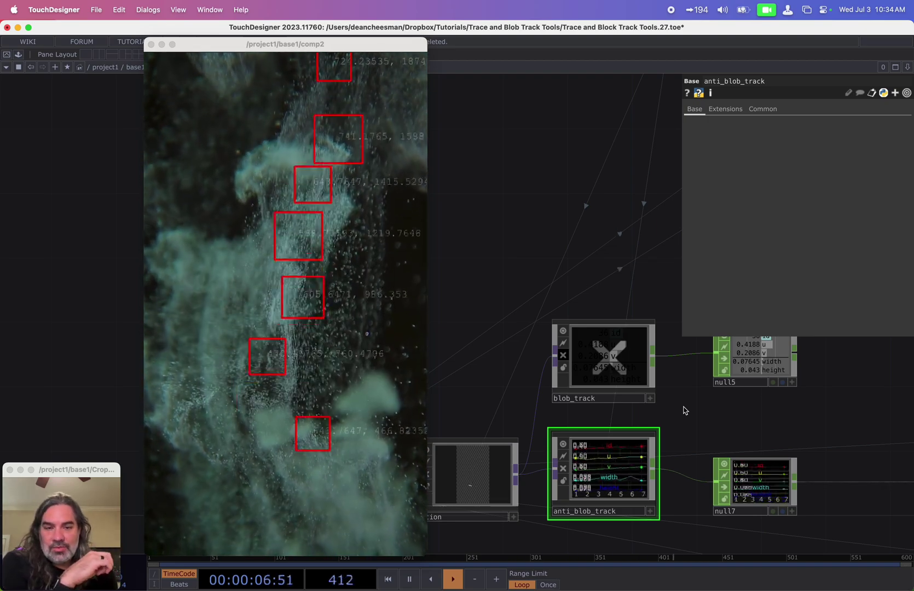
Look inside anti_blob_track to examine its chain of operators, and return to the parent network
scroll(701, 434, down, 3)
drag(725, 437, 751, 408)
scroll(661, 458, up, 3)
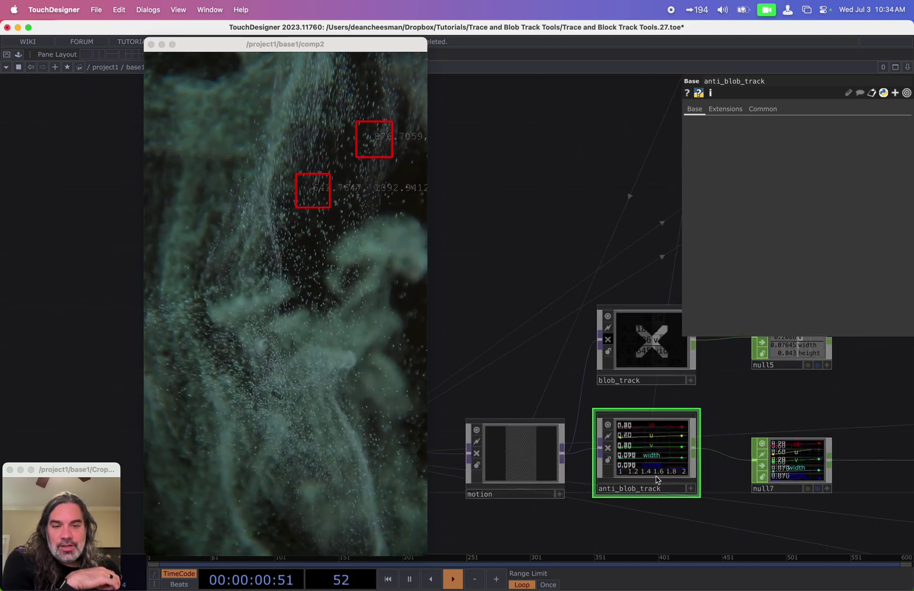
double_click(660, 454)
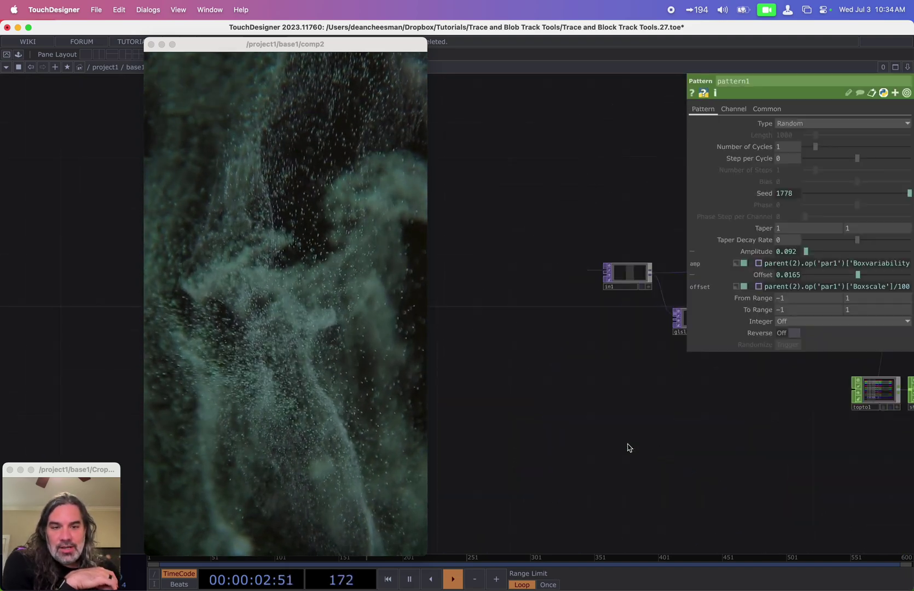
scroll(627, 447, down, 5)
drag(691, 444, 573, 459)
scroll(634, 475, up, 2)
drag(635, 473, 645, 467)
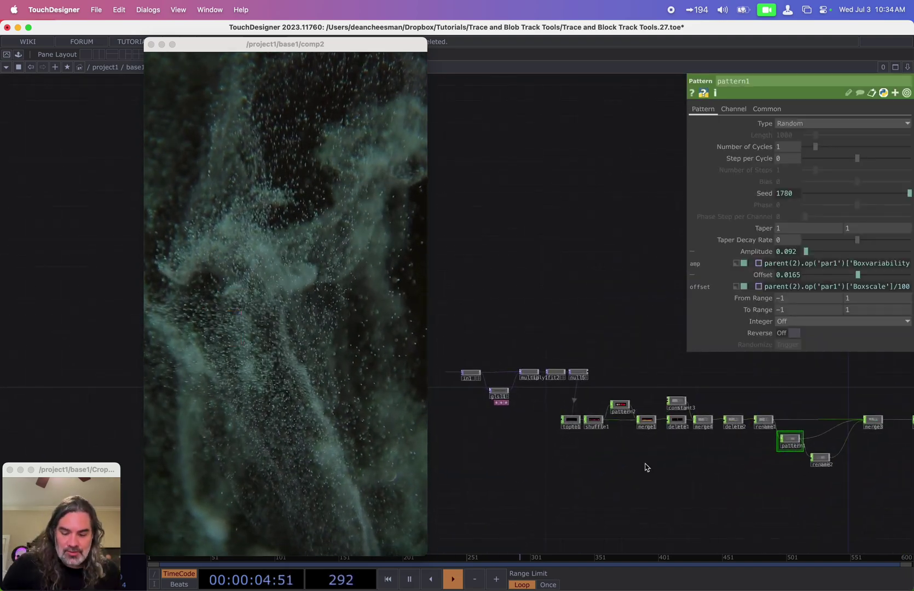
key(u)
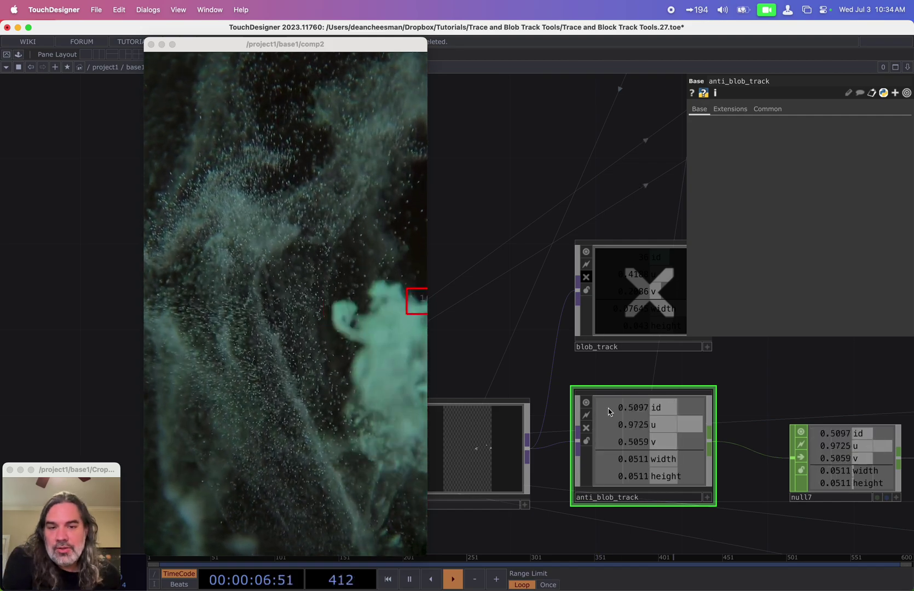
scroll(609, 412, down, 2)
scroll(703, 370, right, 3)
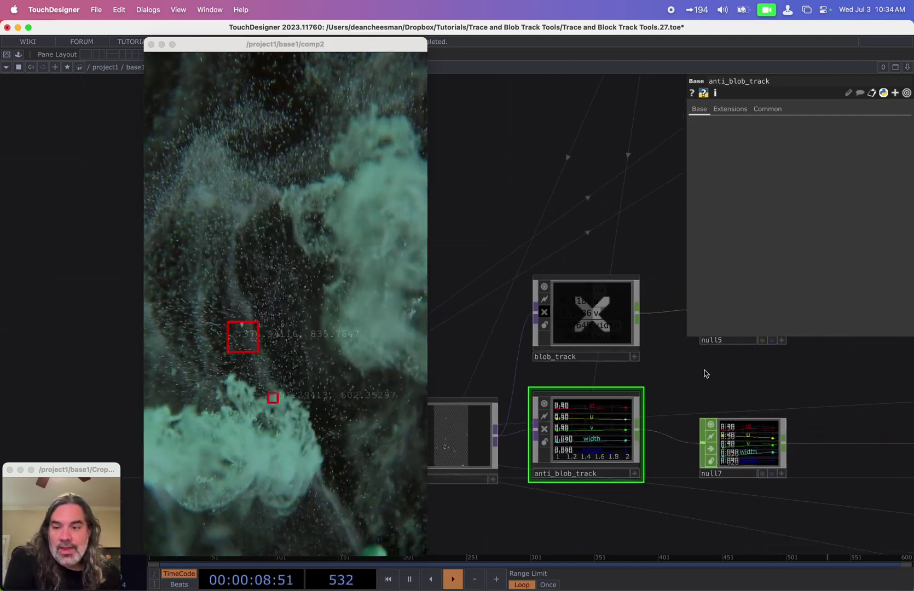